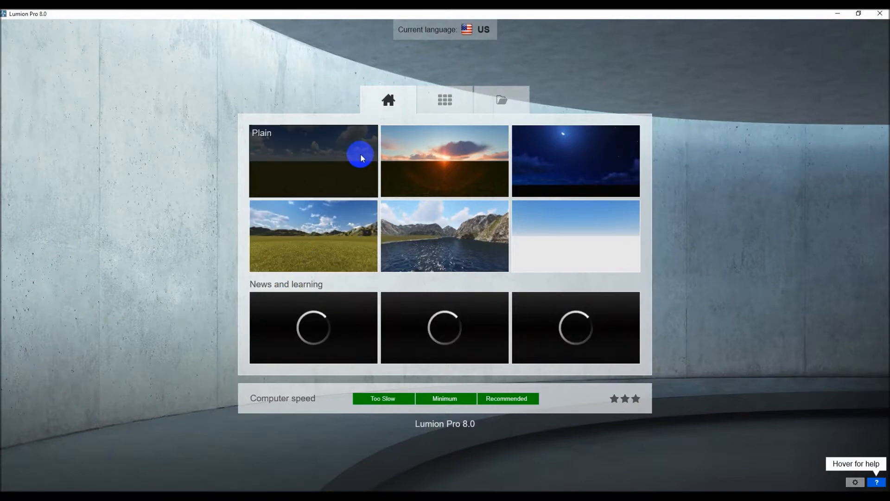
- Start a new scene from the Plain template and open the Nature object library for placing plants
{"action": "left_click", "coordinate": [327, 176]}
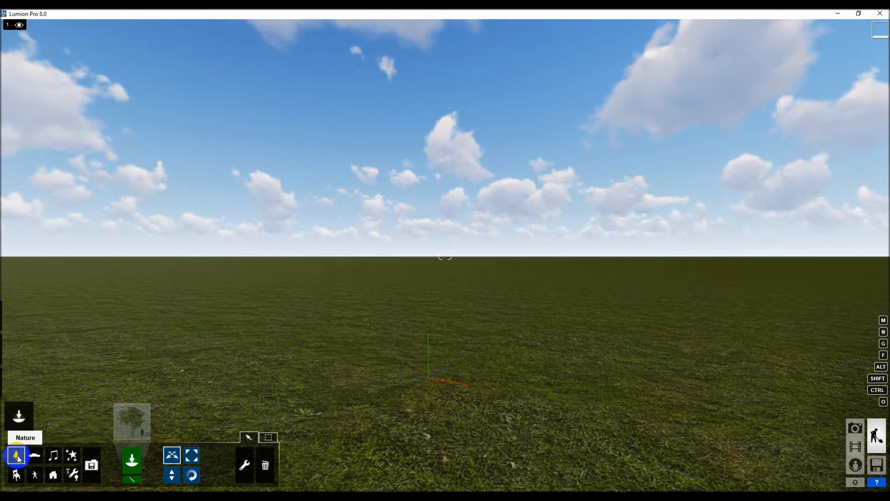
{"action": "left_click", "coordinate": [132, 458]}
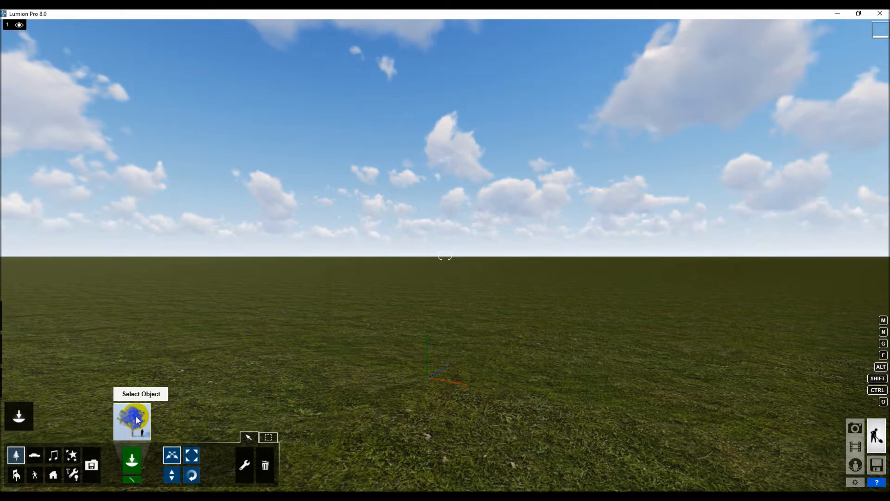
{"action": "left_click", "coordinate": [136, 420]}
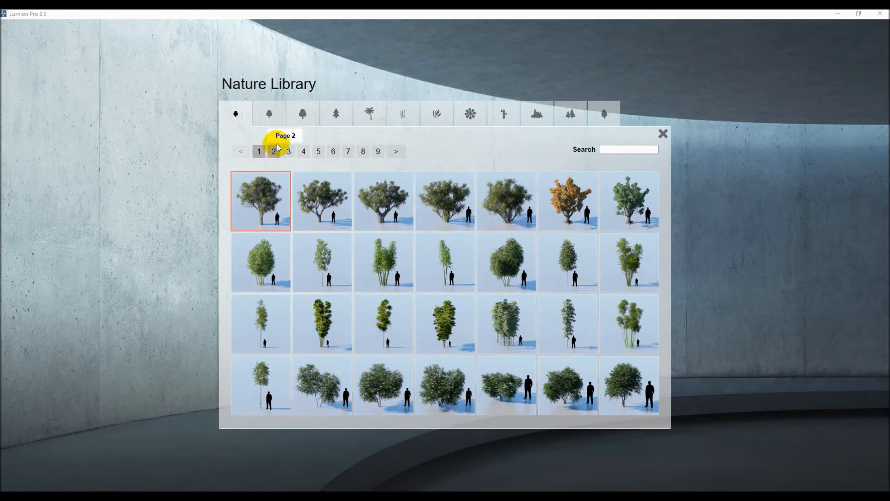
- Browse all nine pages of the first tree category in the Nature Library and return to page 1
{"action": "left_click", "coordinate": [397, 151]}
{"action": "left_click", "coordinate": [396, 151]}
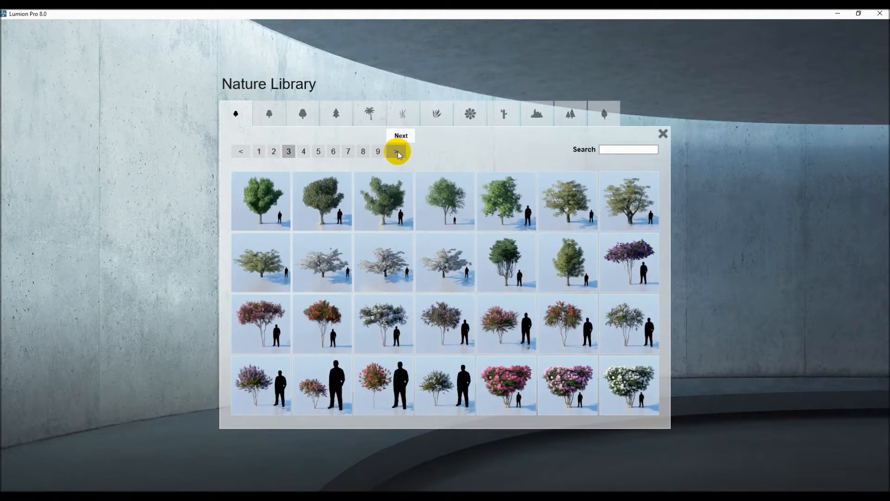
{"action": "left_click", "coordinate": [396, 151]}
{"action": "left_click", "coordinate": [397, 152]}
{"action": "left_click", "coordinate": [397, 152]}
{"action": "left_click", "coordinate": [398, 152]}
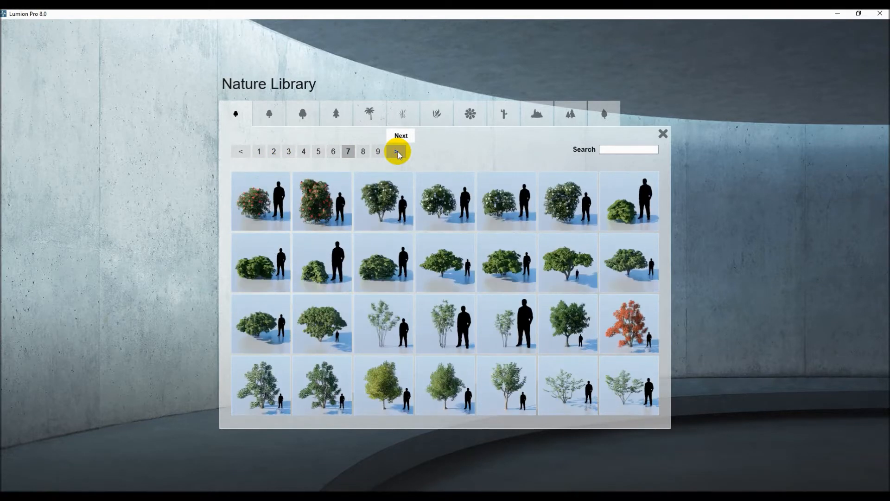
{"action": "left_click", "coordinate": [397, 152]}
{"action": "left_click", "coordinate": [398, 151]}
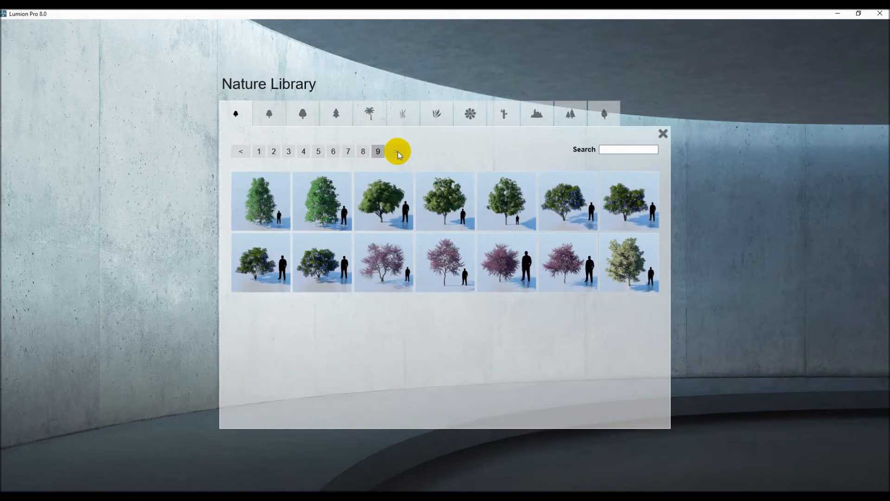
{"action": "left_click", "coordinate": [259, 151]}
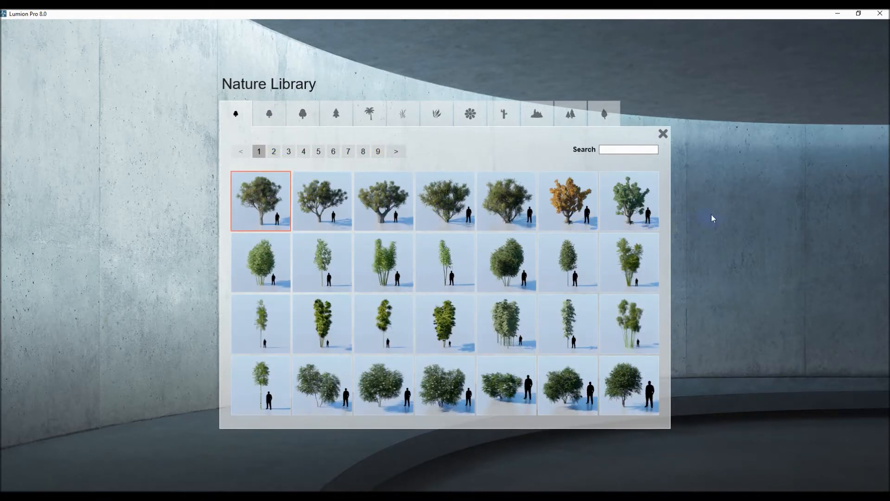
- Choose the first tree on page 1, AfricanOlive2_RT, and place it on the grass just beyond the scene's origin
{"action": "left_click", "coordinate": [265, 207]}
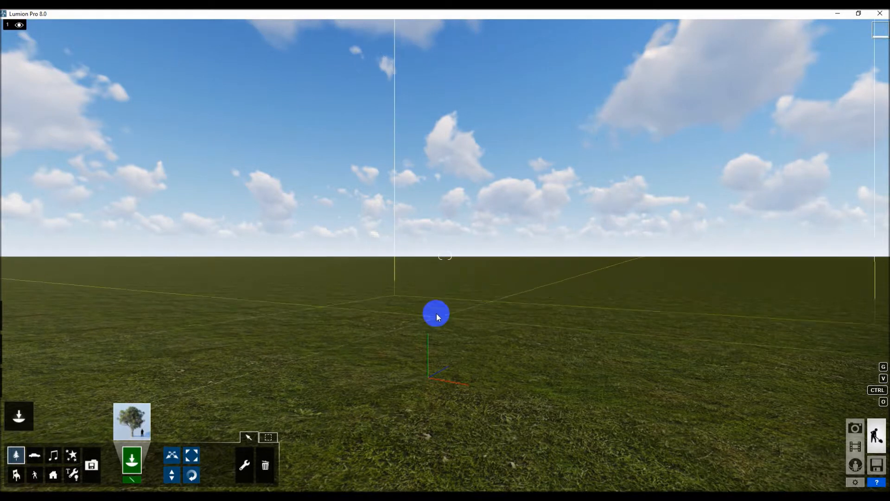
{"action": "scroll", "coordinate": [399, 297], "scroll_direction": "down", "scroll_amount": 2}
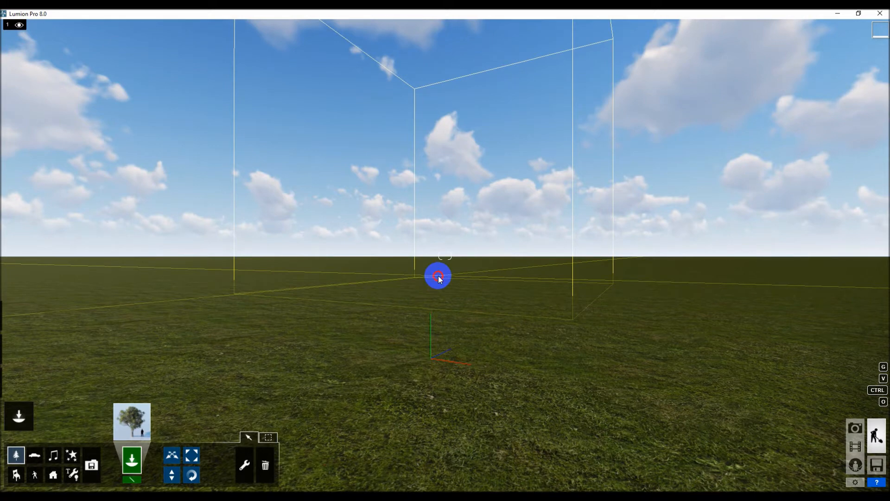
{"action": "left_click", "coordinate": [438, 275]}
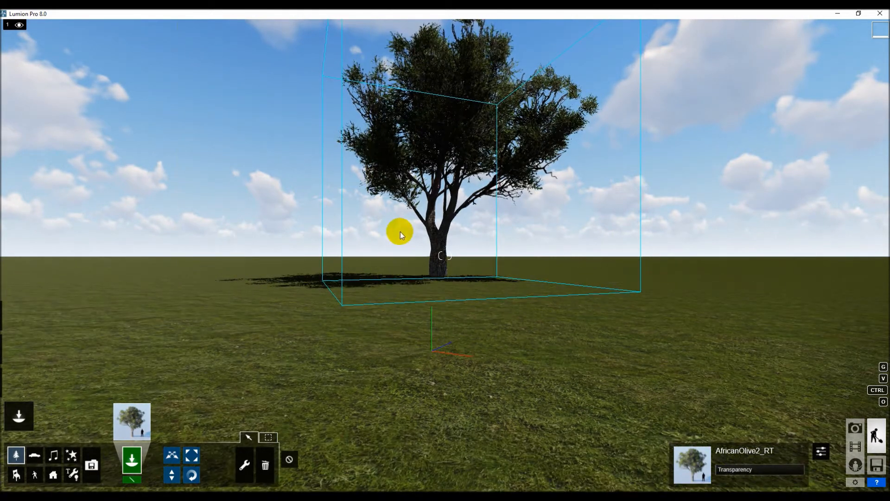
- Examine the placed olive tree from close up, from farther away and from a raised viewpoint
{"action": "key", "text": "q"}
{"action": "key", "text": "w"}
{"action": "key", "text": "w"}
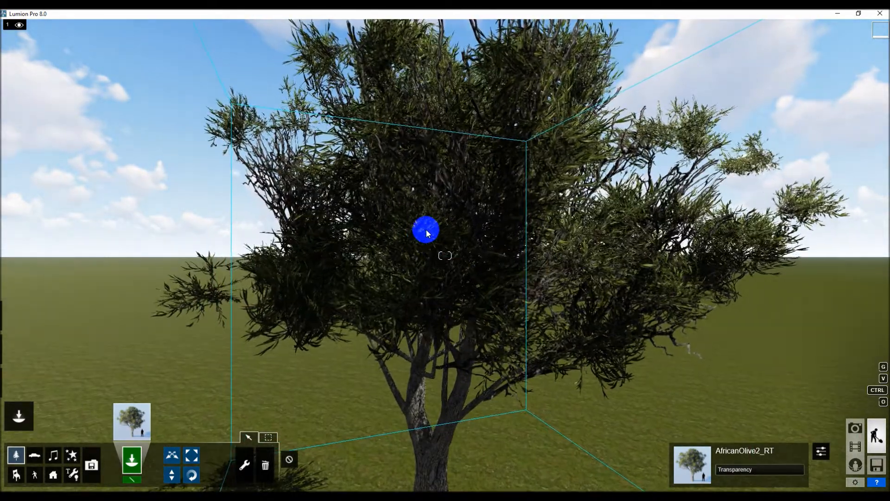
{"action": "key", "text": "s"}
{"action": "key", "text": "w"}
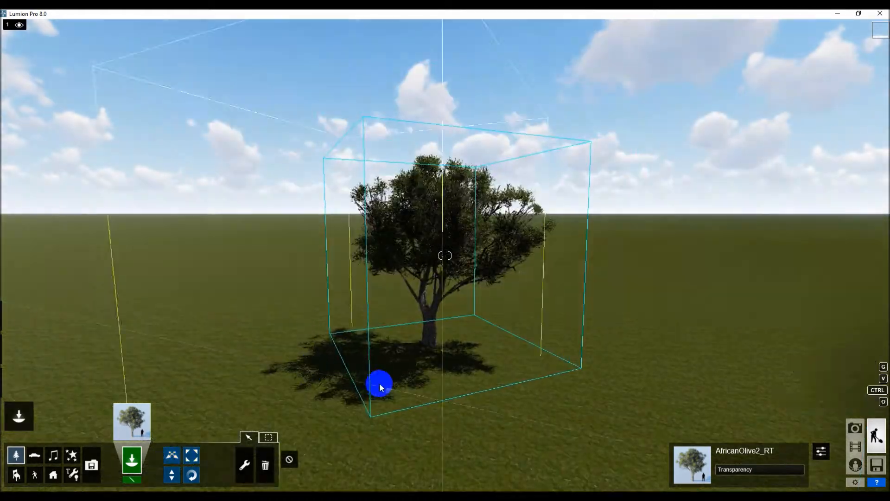
{"action": "scroll", "coordinate": [379, 387], "scroll_direction": "up", "scroll_amount": 3}
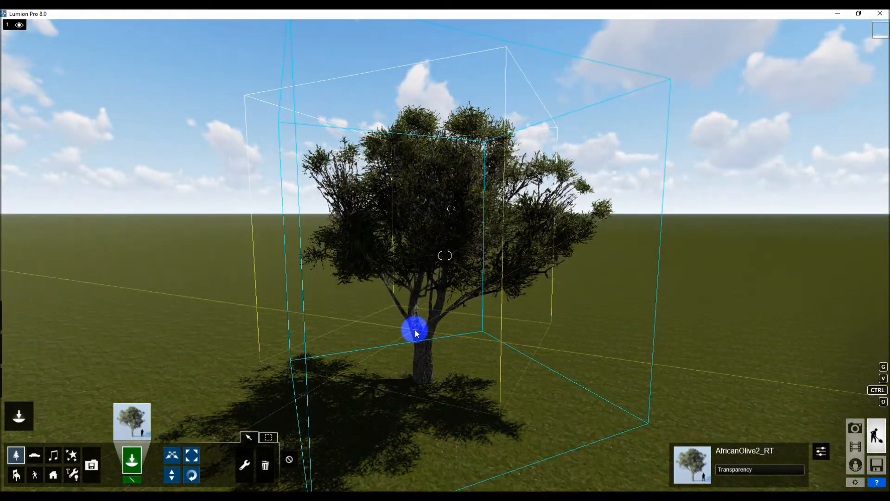
{"action": "scroll", "coordinate": [414, 333], "scroll_direction": "up", "scroll_amount": 3}
{"action": "scroll", "coordinate": [414, 333], "scroll_direction": "down", "scroll_amount": 3}
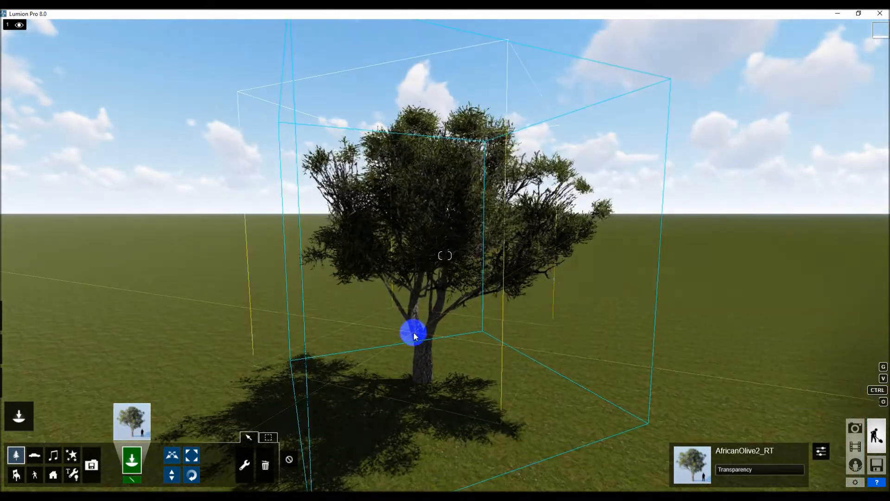
{"action": "left_click", "coordinate": [35, 456]}
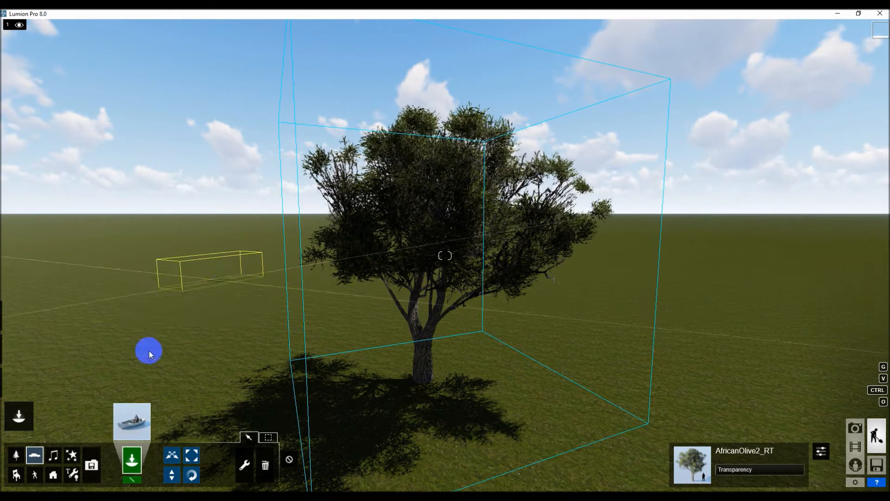
{"action": "left_click", "coordinate": [22, 456]}
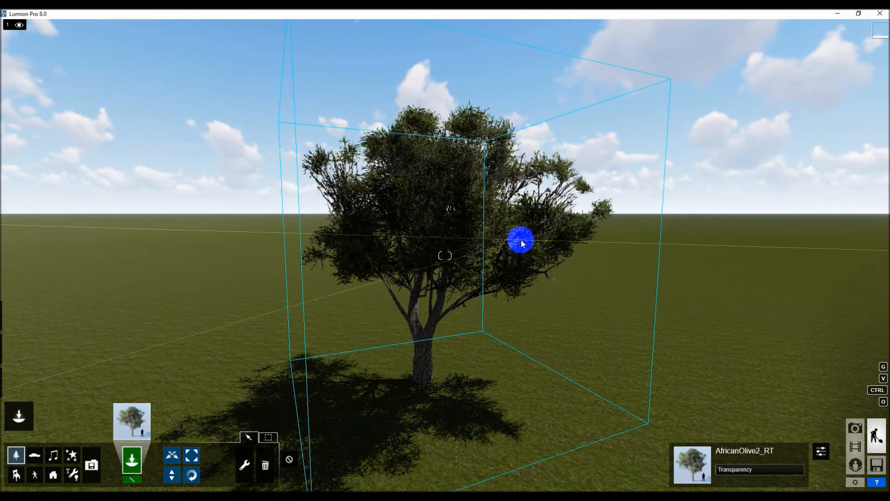
- Move the olive tree a short distance sideways across the ground, away from the centre of the view
{"action": "left_click", "coordinate": [174, 459]}
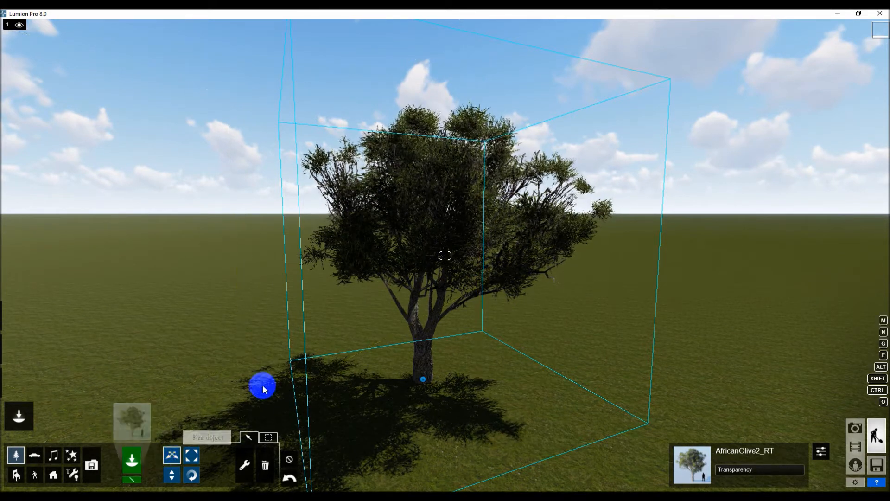
{"action": "scroll", "coordinate": [428, 371], "scroll_direction": "up", "scroll_amount": 5}
{"action": "scroll", "coordinate": [410, 340], "scroll_direction": "down", "scroll_amount": 6}
{"action": "scroll", "coordinate": [419, 359], "scroll_direction": "up", "scroll_amount": 2}
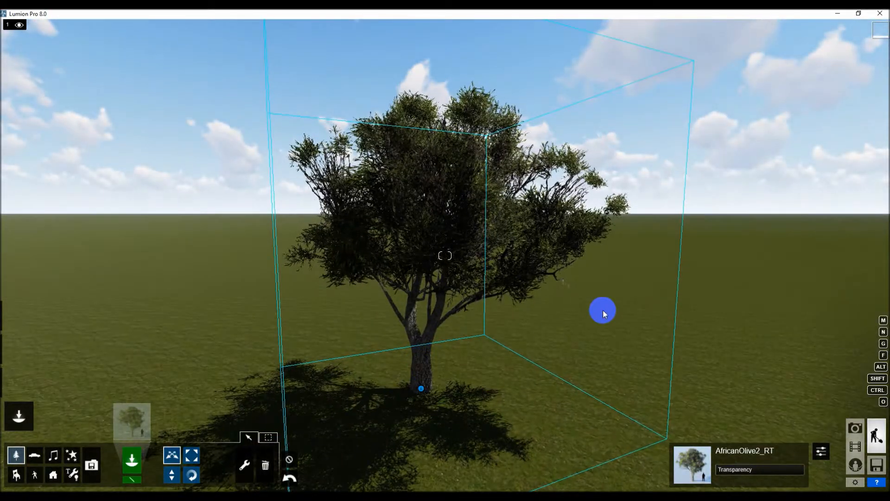
{"action": "scroll", "coordinate": [582, 270], "scroll_direction": "down", "scroll_amount": 4}
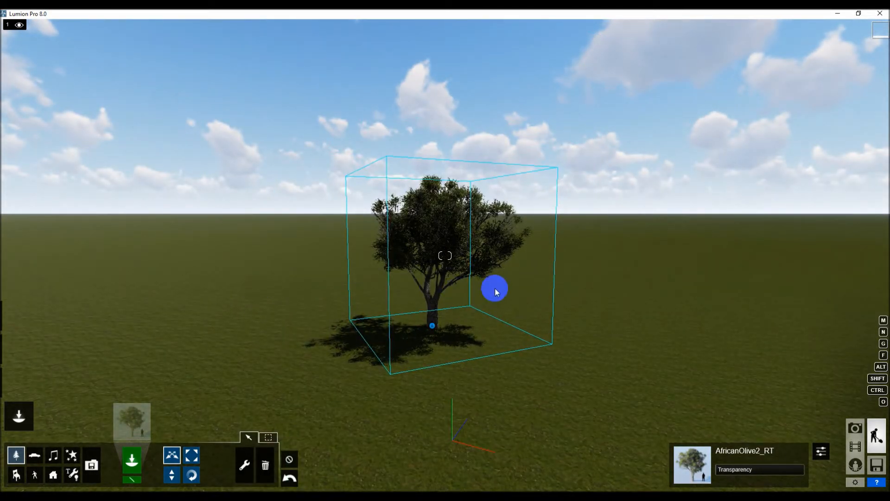
{"action": "scroll", "coordinate": [453, 245], "scroll_direction": "up", "scroll_amount": 3}
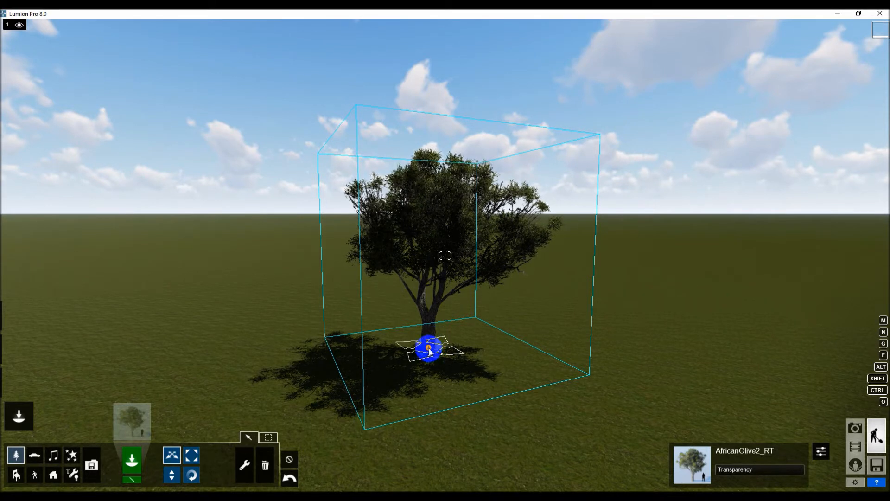
{"action": "left_click_drag", "start_coordinate": [429, 348], "coordinate": [377, 352]}
{"action": "left_click", "coordinate": [397, 394]}
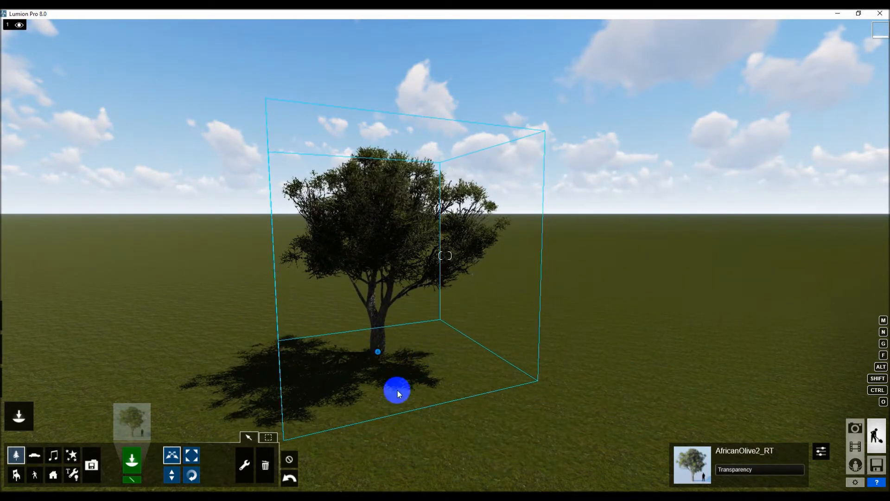
{"action": "left_click", "coordinate": [174, 457]}
{"action": "left_click", "coordinate": [468, 347]}
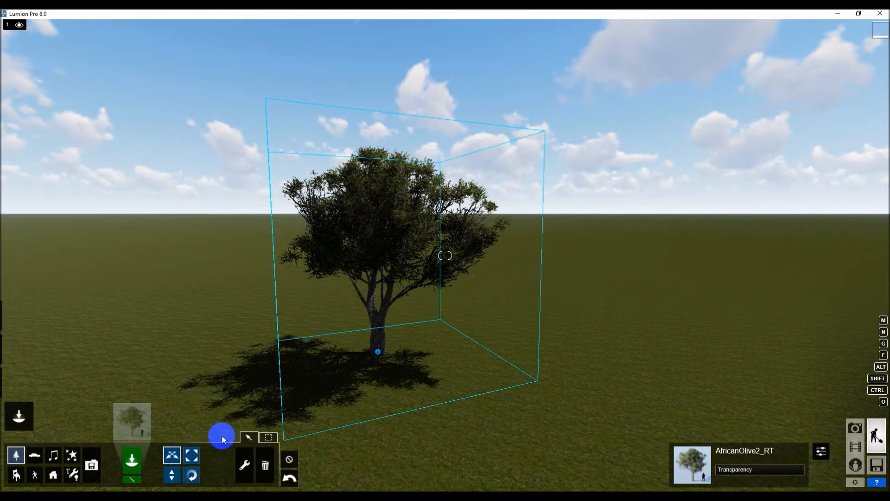
- Try different sizes for the olive tree and leave it scaled slightly larger than its original size
{"action": "left_click", "coordinate": [196, 458]}
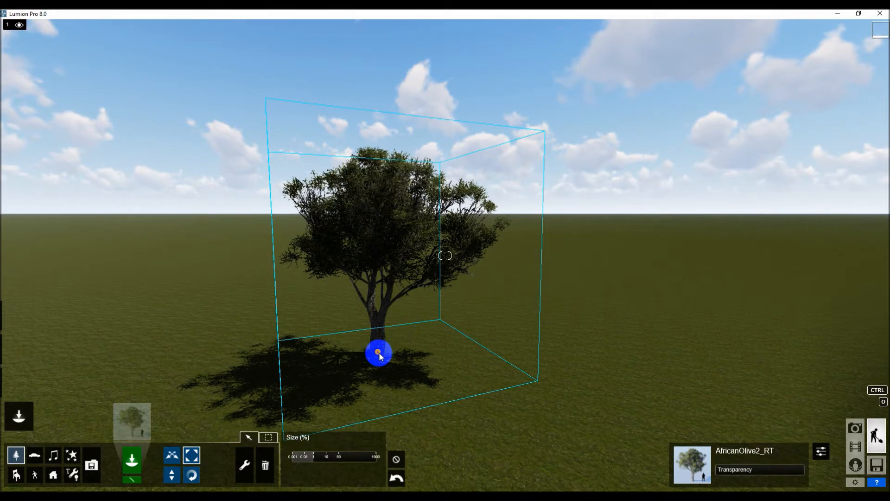
{"action": "left_click_drag", "start_coordinate": [379, 355], "coordinate": [379, 351]}
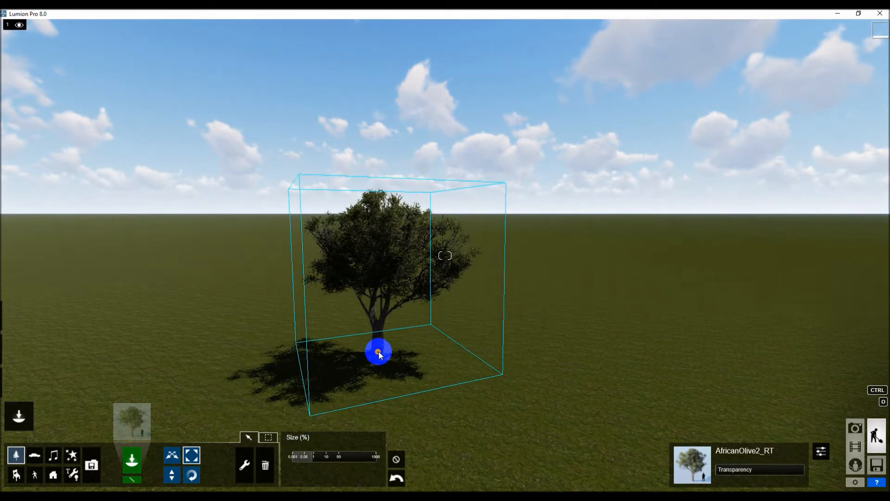
{"action": "mouse_move", "coordinate": [379, 354]}
{"action": "left_mouse_down"}
{"action": "mouse_move", "coordinate": [381, 340]}
{"action": "mouse_move", "coordinate": [384, 349]}
{"action": "left_mouse_up"}
{"action": "mouse_move", "coordinate": [384, 348]}
{"action": "left_mouse_down"}
{"action": "mouse_move", "coordinate": [387, 357]}
{"action": "mouse_move", "coordinate": [380, 350]}
{"action": "left_mouse_up"}
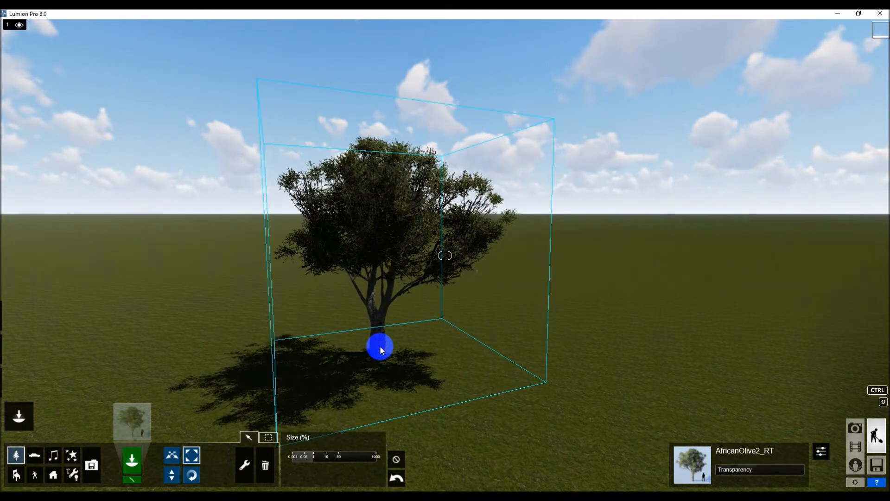
{"action": "mouse_move", "coordinate": [315, 457]}
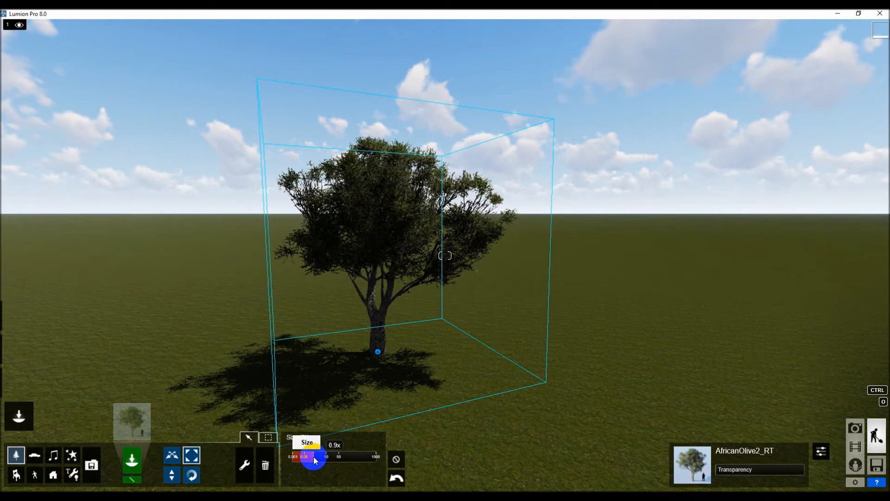
{"action": "left_click", "coordinate": [314, 459]}
{"action": "left_click_drag", "start_coordinate": [318, 459], "coordinate": [315, 461]}
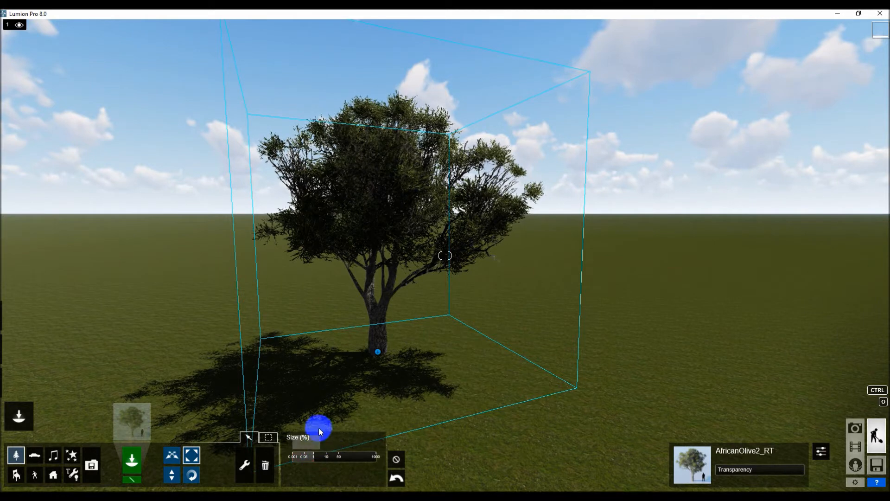
- Change the olive tree's height by raising it about 2 m and lowering it until its base sits slightly above the ground
{"action": "left_click", "coordinate": [175, 473]}
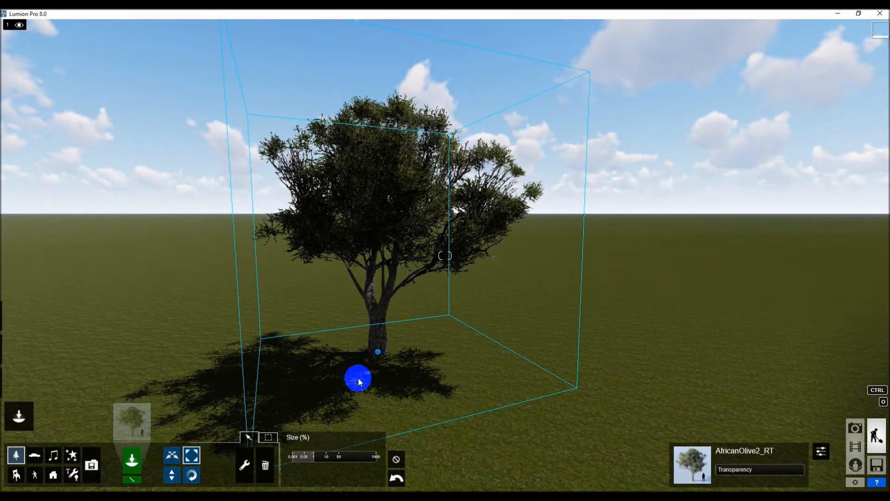
{"action": "left_click", "coordinate": [175, 481]}
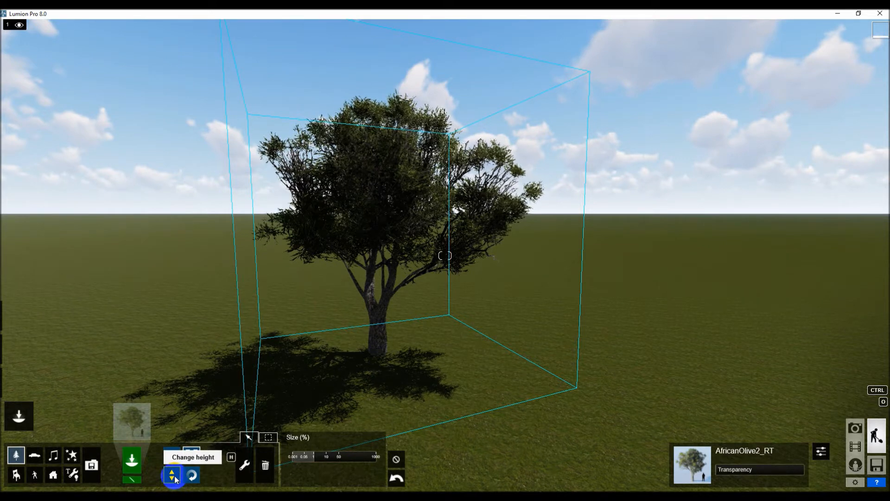
{"action": "left_click", "coordinate": [174, 479]}
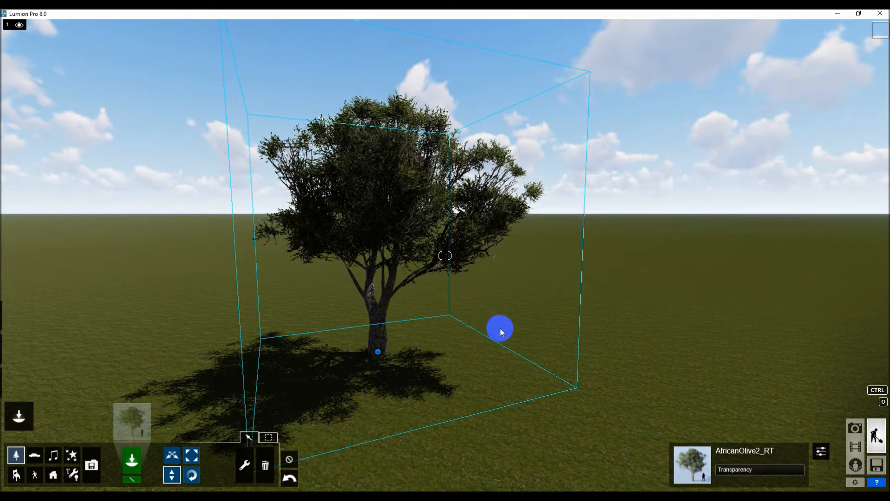
{"action": "right_click_drag", "start_coordinate": [374, 362], "coordinate": [362, 367]}
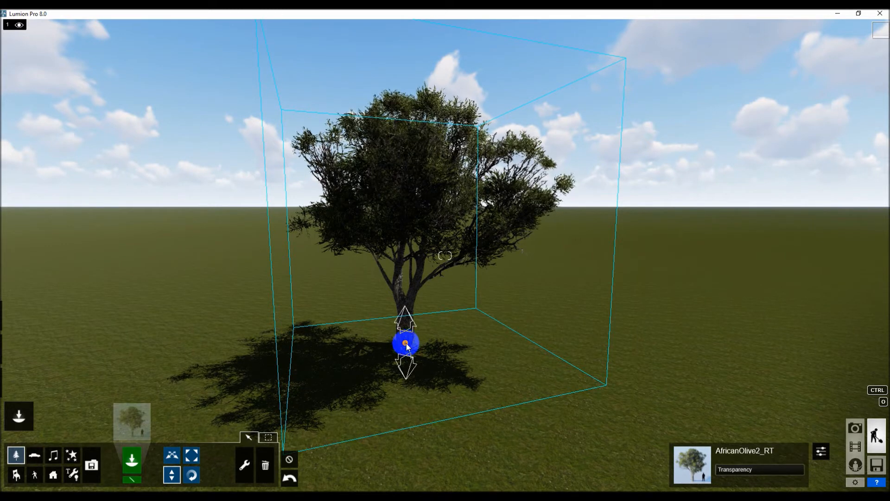
{"action": "left_click_drag", "start_coordinate": [406, 344], "coordinate": [414, 290]}
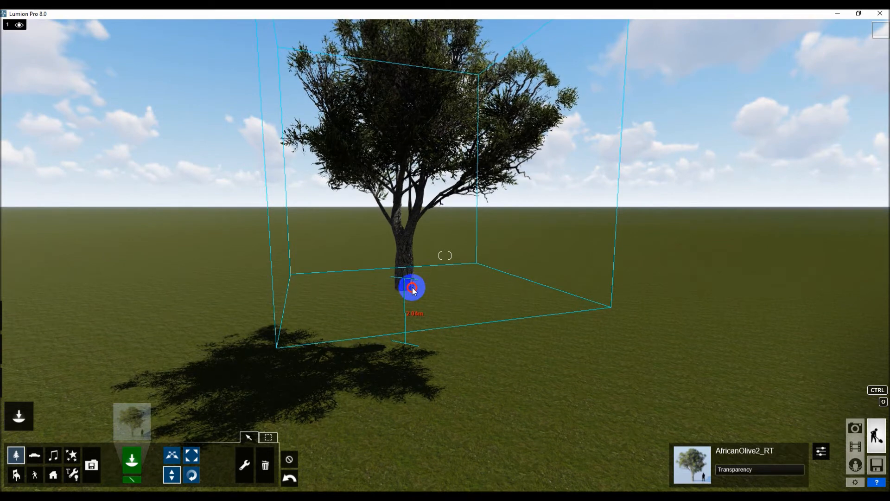
{"action": "left_click_drag", "start_coordinate": [414, 290], "coordinate": [414, 288]}
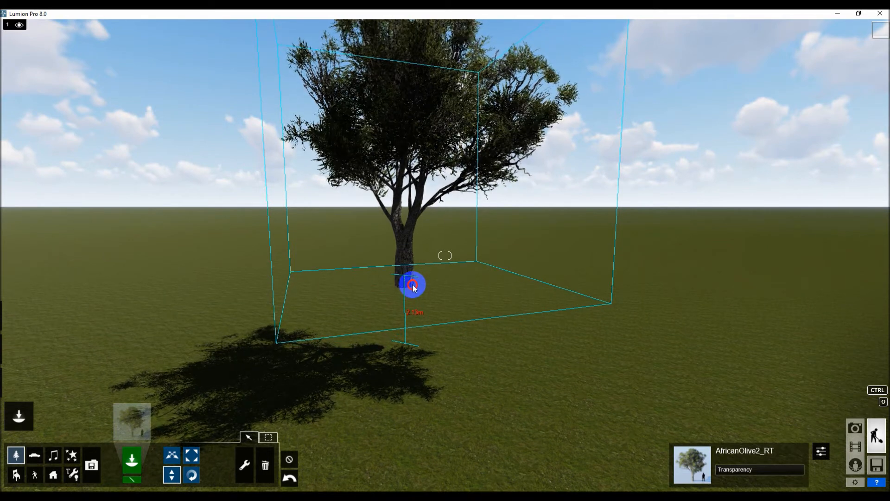
{"action": "left_click_drag", "start_coordinate": [414, 288], "coordinate": [414, 288]}
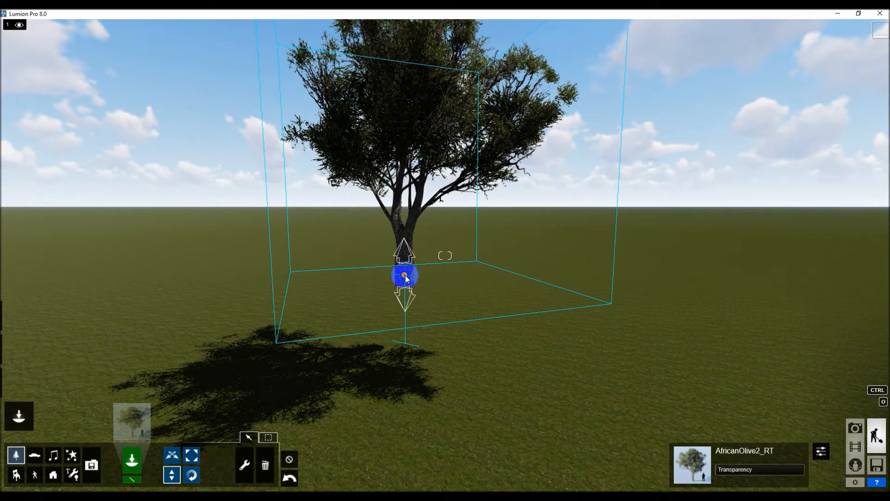
{"action": "left_click_drag", "start_coordinate": [403, 277], "coordinate": [428, 325]}
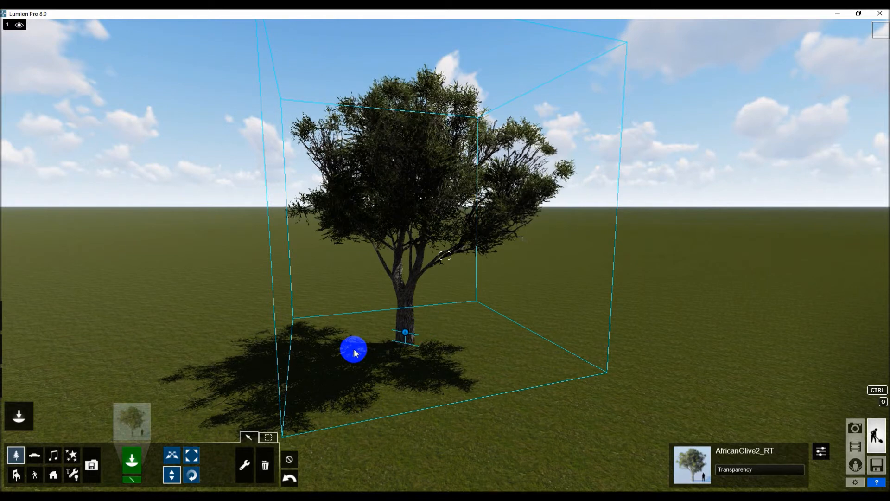
- Rotate the olive tree around its base so its foliage faces a different direction
{"action": "left_click", "coordinate": [192, 477]}
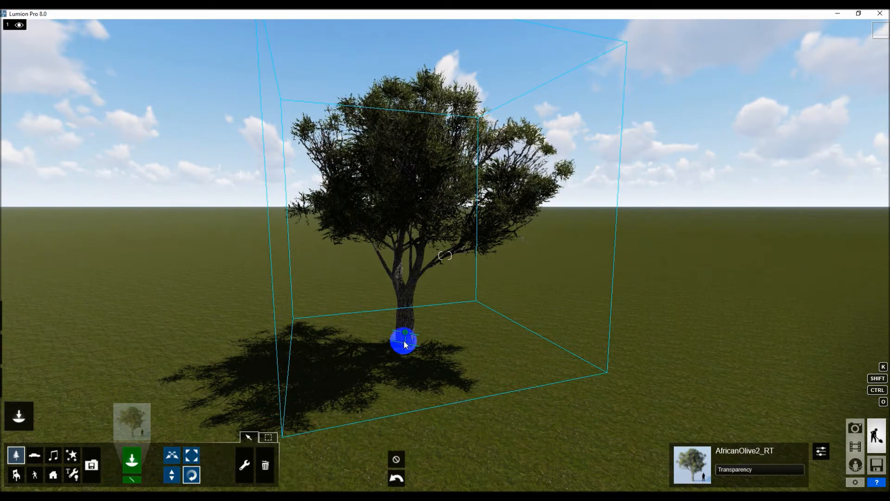
{"action": "scroll", "coordinate": [420, 338], "scroll_direction": "up", "scroll_amount": 4}
{"action": "scroll", "coordinate": [407, 325], "scroll_direction": "down", "scroll_amount": 4}
{"action": "scroll", "coordinate": [397, 336], "scroll_direction": "up", "scroll_amount": 1}
{"action": "scroll", "coordinate": [397, 335], "scroll_direction": "up", "scroll_amount": 3}
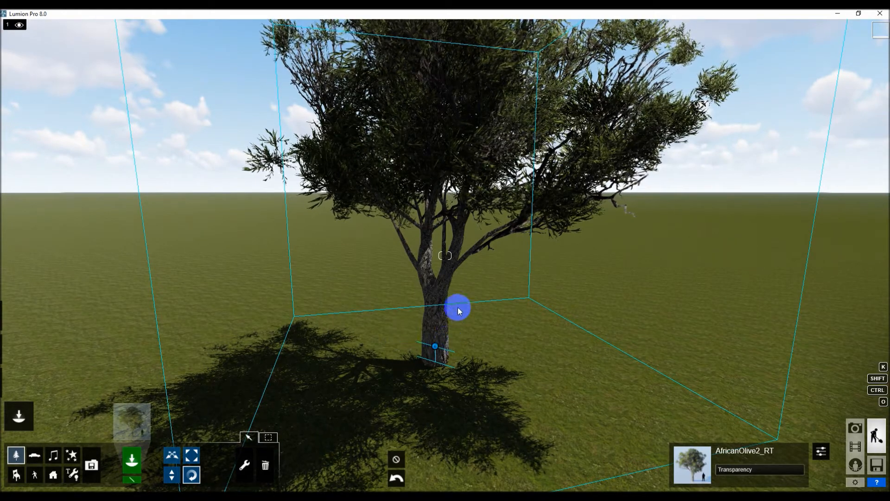
{"action": "scroll", "coordinate": [457, 303], "scroll_direction": "down", "scroll_amount": 2}
{"action": "scroll", "coordinate": [457, 303], "scroll_direction": "up", "scroll_amount": 2}
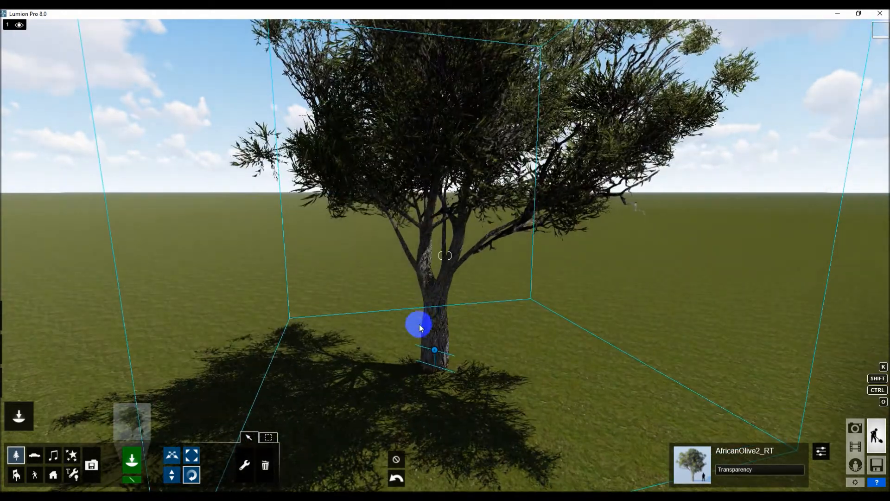
{"action": "scroll", "coordinate": [416, 328], "scroll_direction": "down", "scroll_amount": 1}
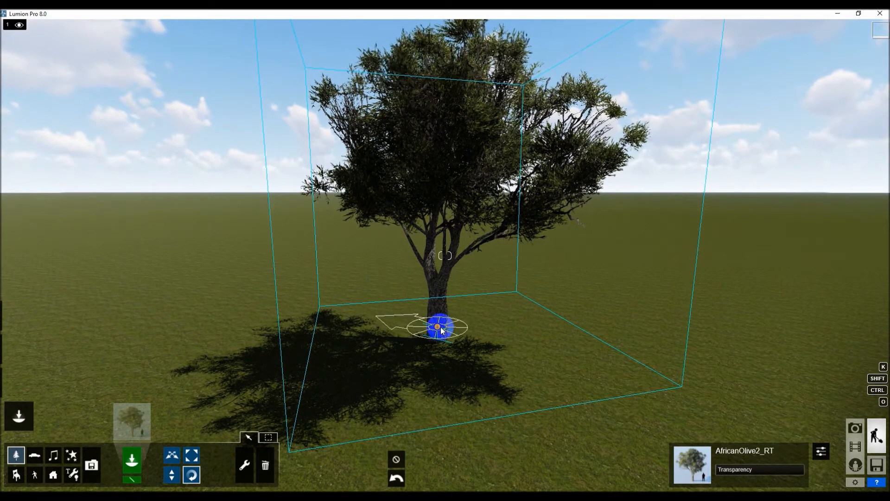
{"action": "left_click_drag", "start_coordinate": [435, 327], "coordinate": [291, 340]}
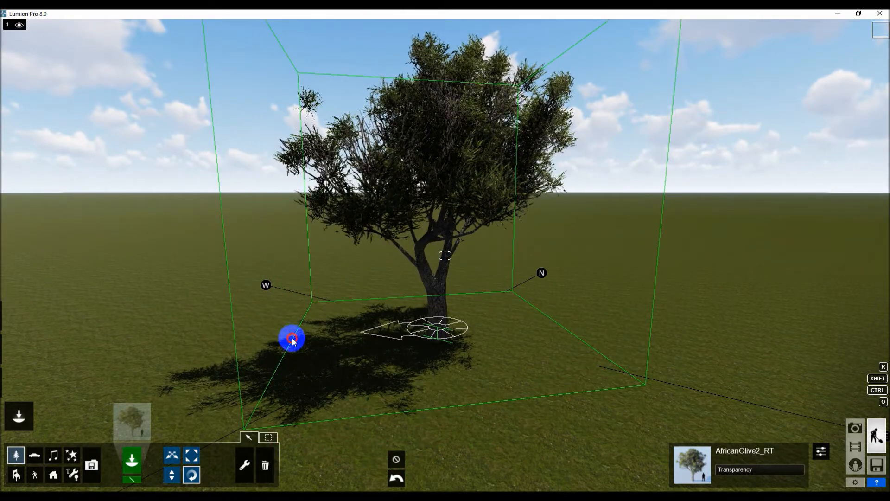
{"action": "left_click_drag", "start_coordinate": [294, 342], "coordinate": [322, 336]}
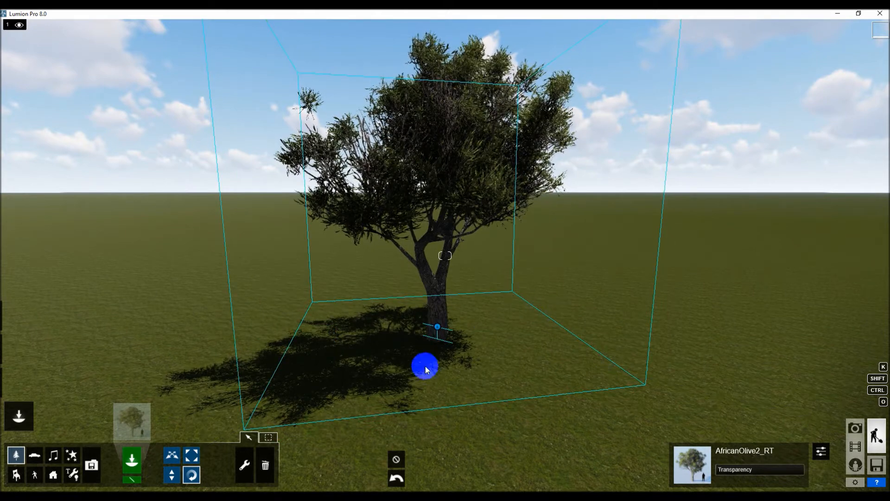
{"action": "left_click", "coordinate": [246, 460]}
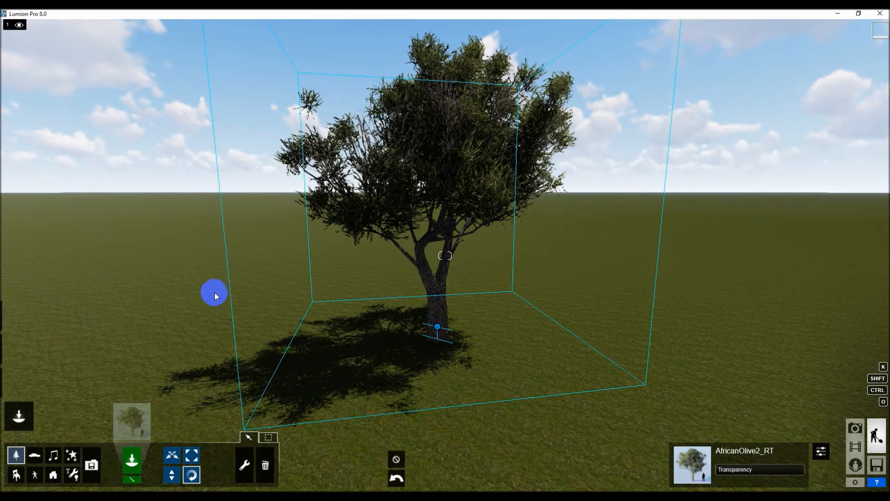
{"action": "scroll", "coordinate": [400, 282], "scroll_direction": "down", "scroll_amount": 3}
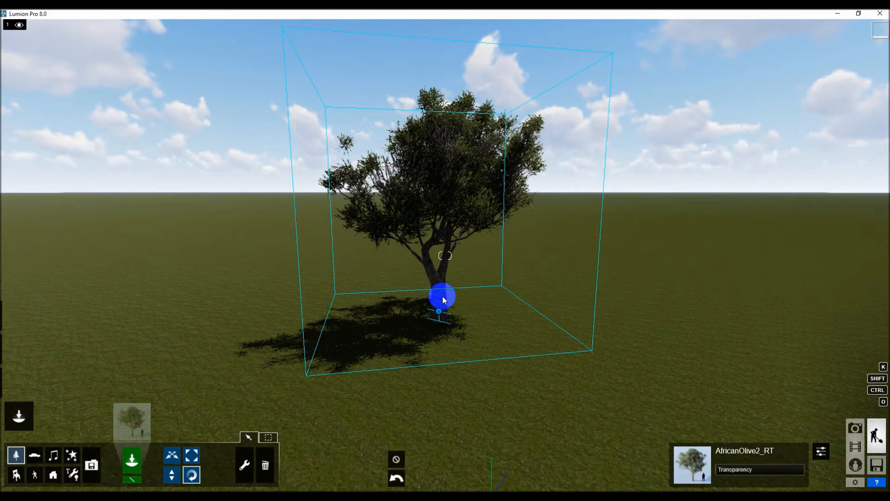
{"action": "scroll", "coordinate": [443, 296], "scroll_direction": "up", "scroll_amount": 2}
{"action": "scroll", "coordinate": [496, 321], "scroll_direction": "down", "scroll_amount": 1}
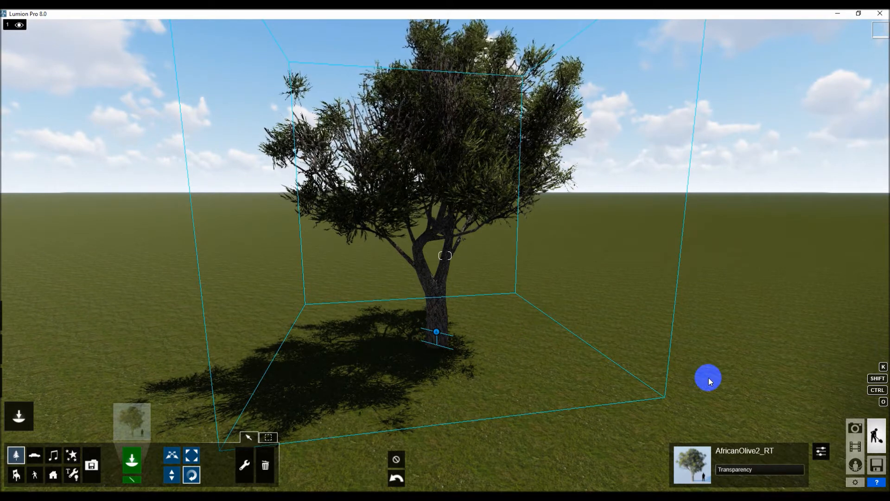
- Try the olive tree's transparency up to 1.0 and set it back to 0.0
{"action": "mouse_move", "coordinate": [723, 469]}
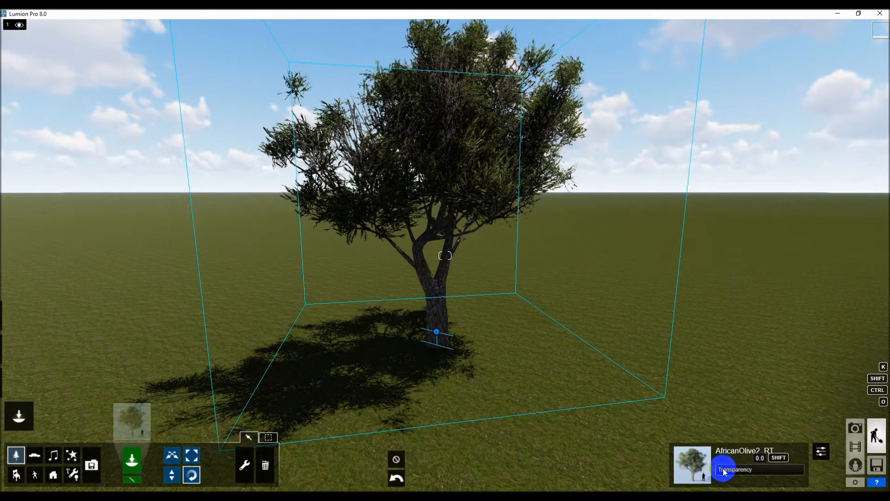
{"action": "left_click_drag", "start_coordinate": [722, 468], "coordinate": [728, 471]}
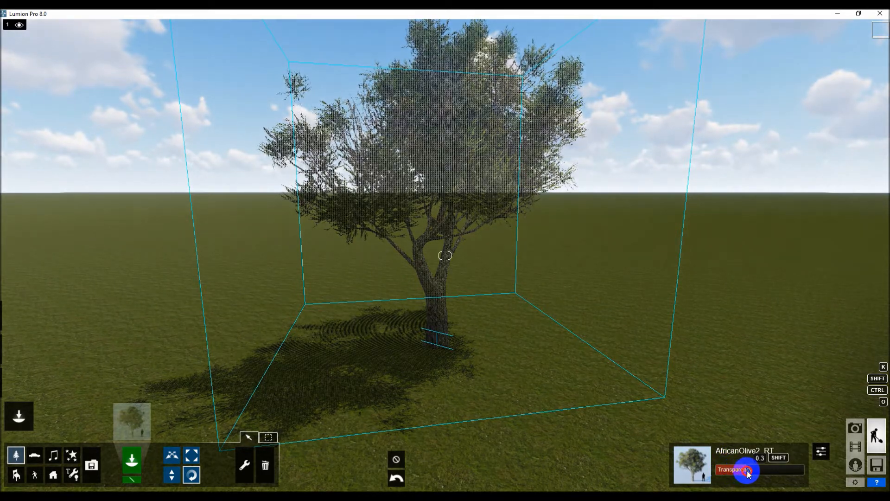
{"action": "left_click_drag", "start_coordinate": [754, 472], "coordinate": [808, 473]}
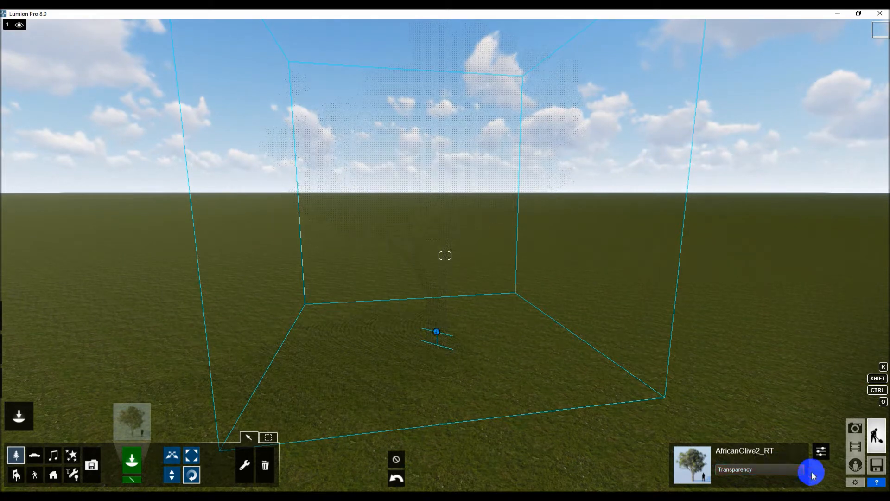
{"action": "scroll", "coordinate": [402, 357], "scroll_direction": "down", "scroll_amount": 3}
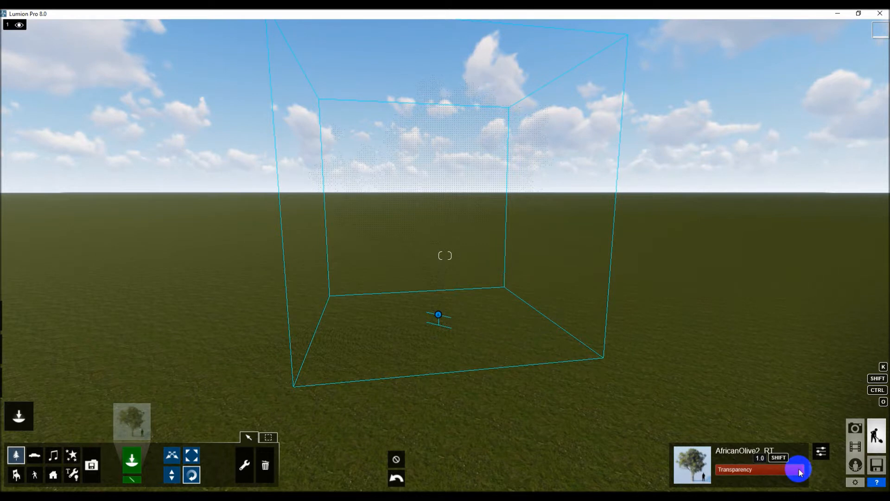
{"action": "left_click_drag", "start_coordinate": [798, 470], "coordinate": [718, 472]}
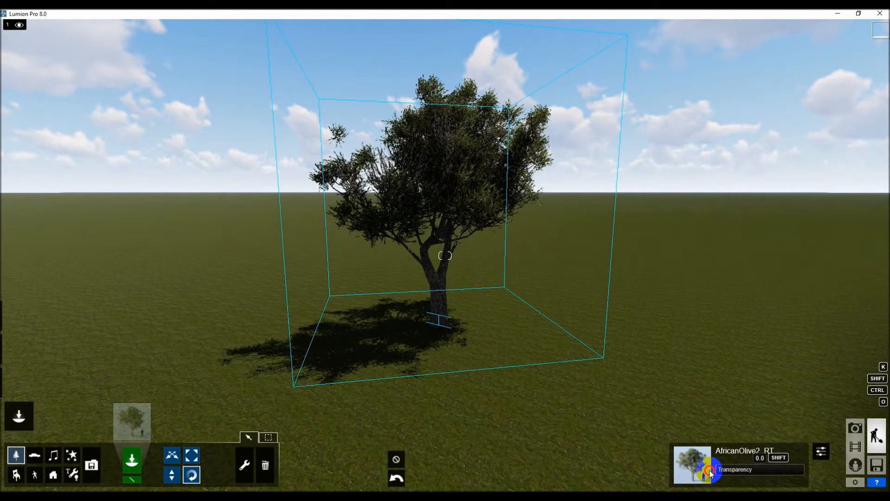
{"action": "scroll", "coordinate": [397, 267], "scroll_direction": "down", "scroll_amount": 3}
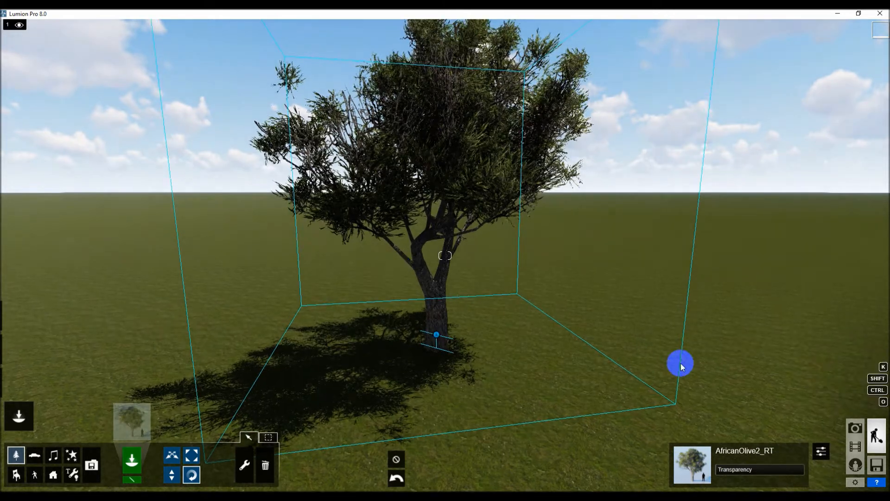
- Open the olive tree's colour properties and examine its foliage from close up and from farther away
{"action": "left_click", "coordinate": [820, 455]}
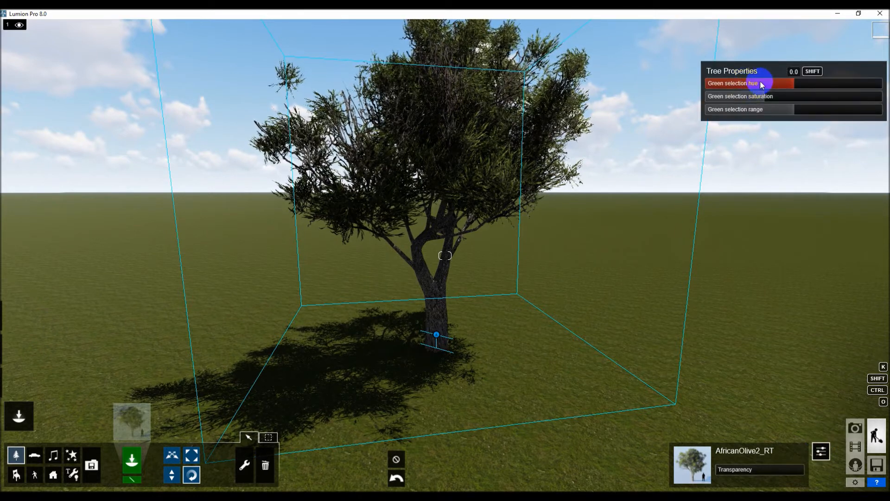
{"action": "scroll", "coordinate": [464, 81], "scroll_direction": "up", "scroll_amount": 3}
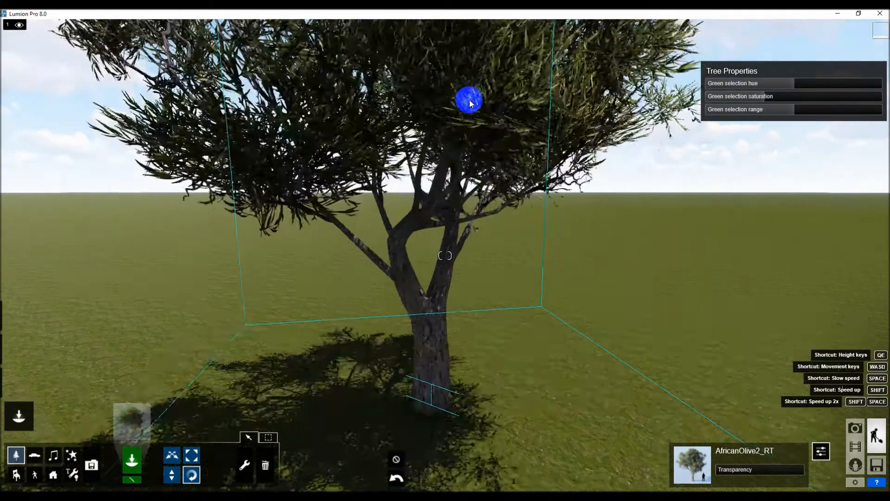
{"action": "scroll", "coordinate": [469, 102], "scroll_direction": "down", "scroll_amount": 4}
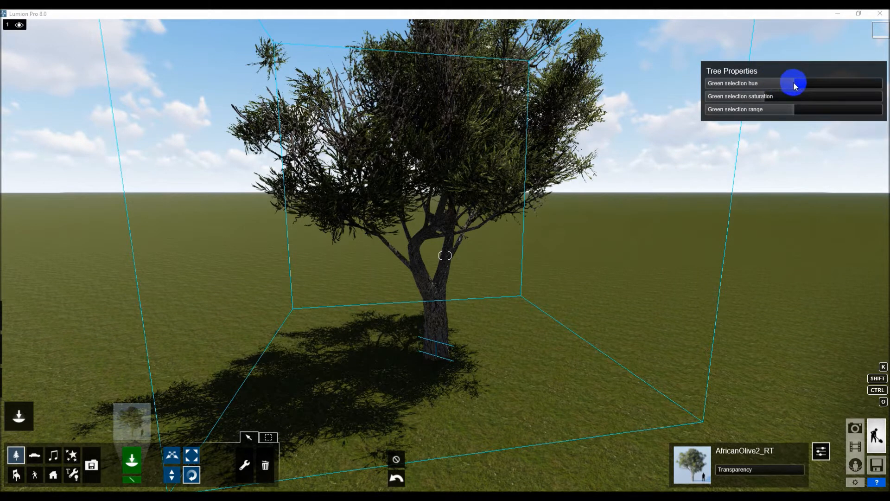
{"action": "left_click_drag", "start_coordinate": [795, 85], "coordinate": [875, 93]}
{"action": "scroll", "coordinate": [481, 70], "scroll_direction": "up", "scroll_amount": 5}
{"action": "scroll", "coordinate": [443, 180], "scroll_direction": "down", "scroll_amount": 4}
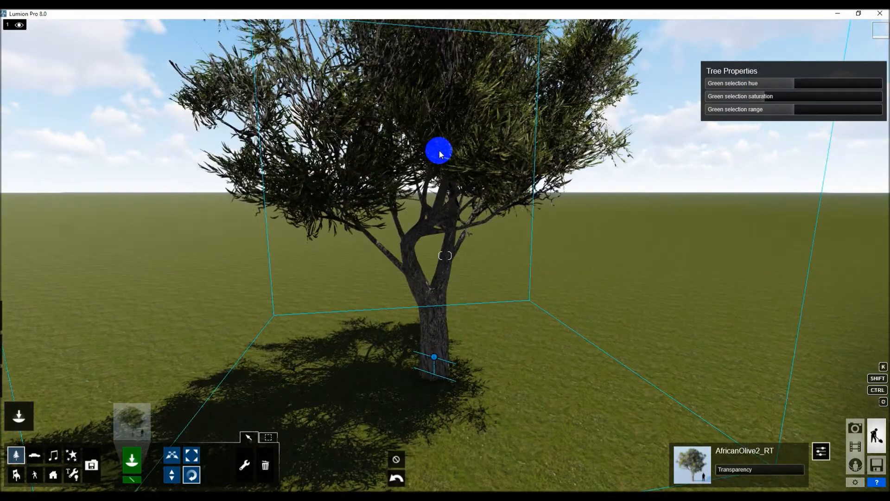
{"action": "scroll", "coordinate": [432, 119], "scroll_direction": "up", "scroll_amount": 6}
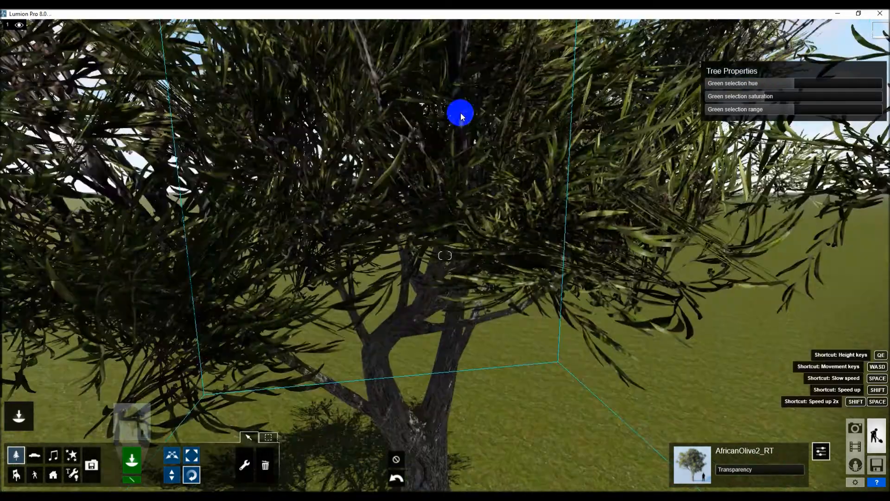
{"action": "scroll", "coordinate": [500, 105], "scroll_direction": "down", "scroll_amount": 5}
{"action": "scroll", "coordinate": [501, 103], "scroll_direction": "up", "scroll_amount": 5}
{"action": "scroll", "coordinate": [510, 106], "scroll_direction": "down", "scroll_amount": 5}
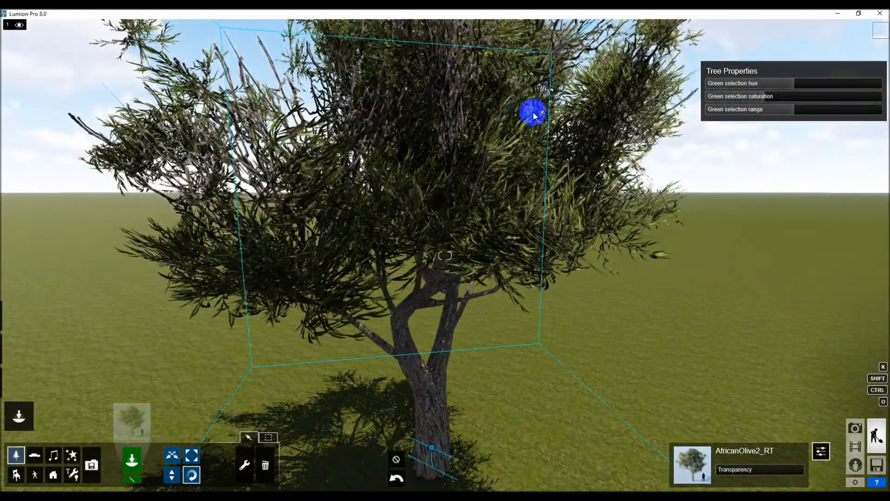
- Try different green selection hues on the olive tree's leaves and leave the hue slightly below its midpoint
{"action": "left_click_drag", "start_coordinate": [756, 84], "coordinate": [879, 86]}
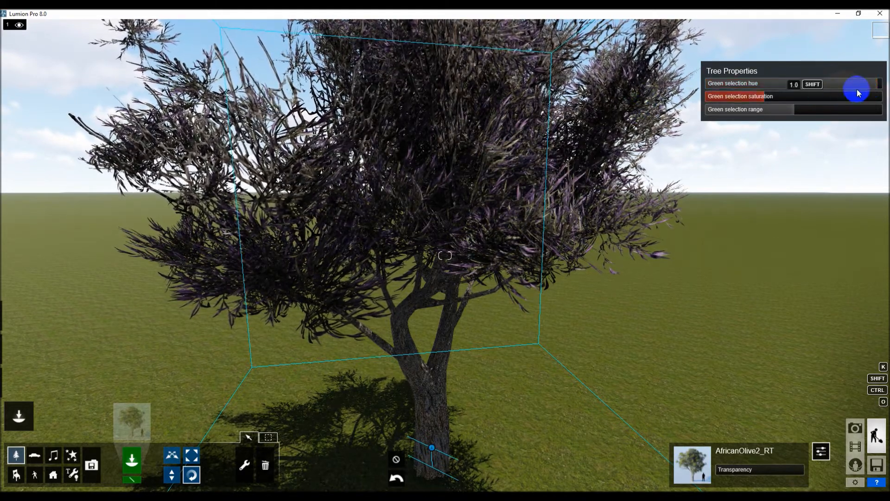
{"action": "left_click_drag", "start_coordinate": [843, 86], "coordinate": [769, 86]}
{"action": "left_click_drag", "start_coordinate": [730, 88], "coordinate": [776, 89]}
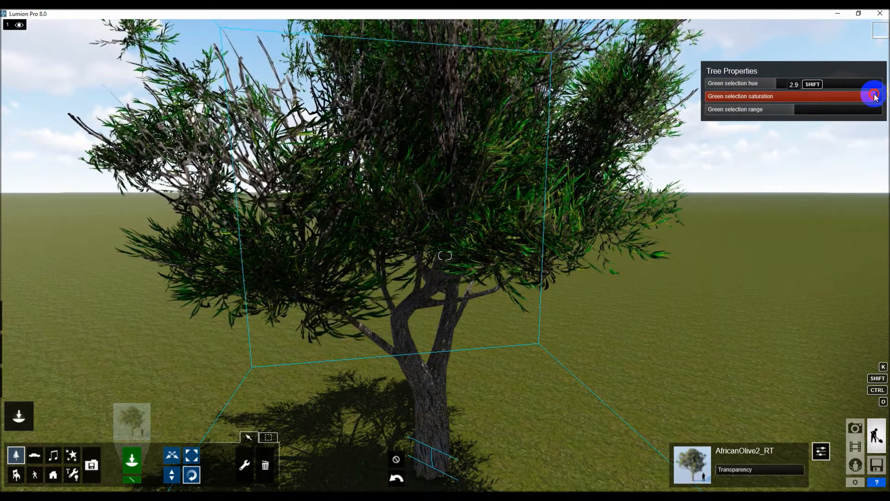
- Set the green selection saturation high and the range almost to its maximum to give the leaves a vivid green
{"action": "mouse_move", "coordinate": [863, 96]}
{"action": "left_mouse_down"}
{"action": "mouse_move", "coordinate": [785, 96]}
{"action": "mouse_move", "coordinate": [851, 98]}
{"action": "left_mouse_up"}
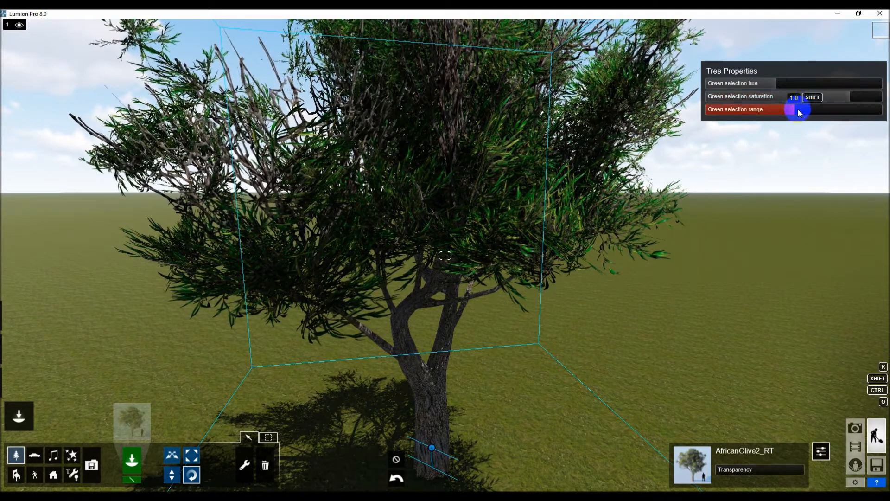
{"action": "left_click_drag", "start_coordinate": [798, 111], "coordinate": [821, 111]}
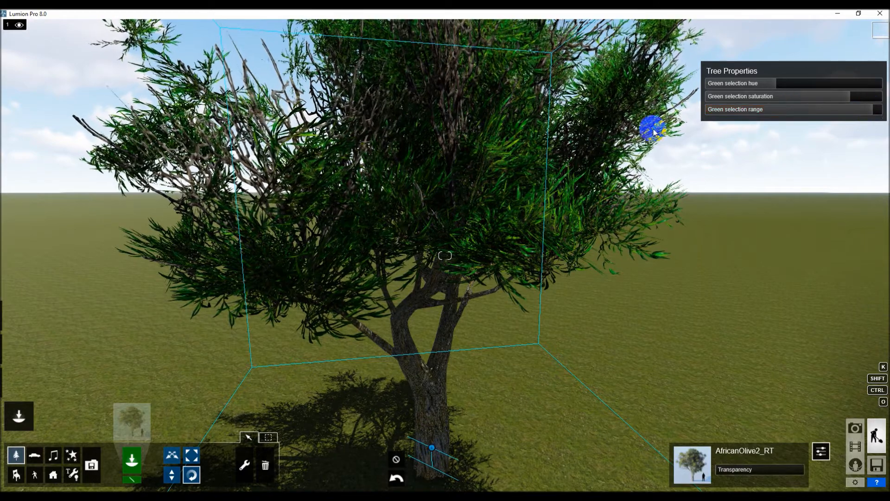
{"action": "scroll", "coordinate": [477, 225], "scroll_direction": "down", "scroll_amount": 5}
{"action": "scroll", "coordinate": [475, 218], "scroll_direction": "up", "scroll_amount": 3}
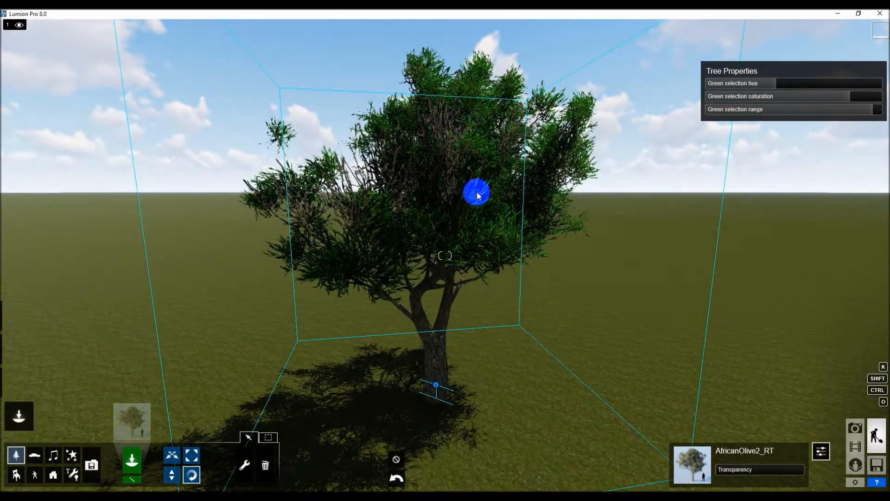
{"action": "scroll", "coordinate": [477, 192], "scroll_direction": "up", "scroll_amount": 3}
{"action": "scroll", "coordinate": [475, 192], "scroll_direction": "down", "scroll_amount": 4}
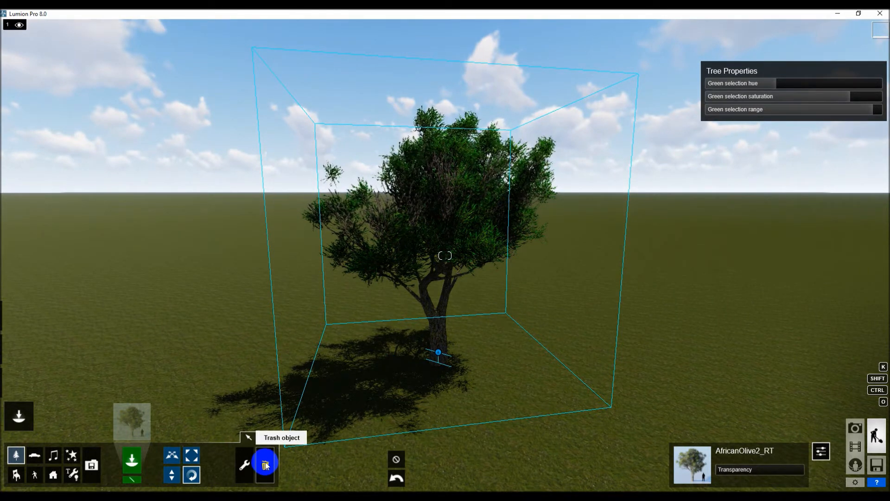
- Delete the olive tree from the scene and undo the deletion
{"action": "scroll", "coordinate": [455, 331], "scroll_direction": "up", "scroll_amount": 3}
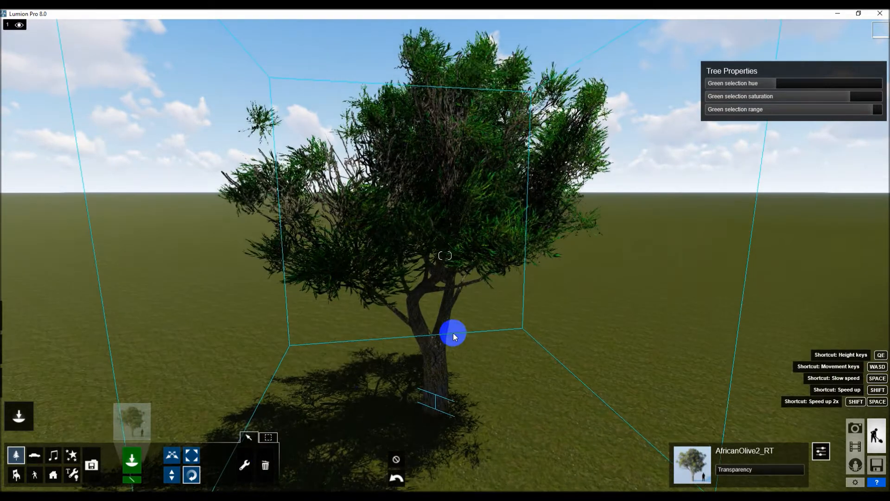
{"action": "right_click_drag", "start_coordinate": [451, 294], "coordinate": [383, 376]}
{"action": "left_click", "coordinate": [265, 465]}
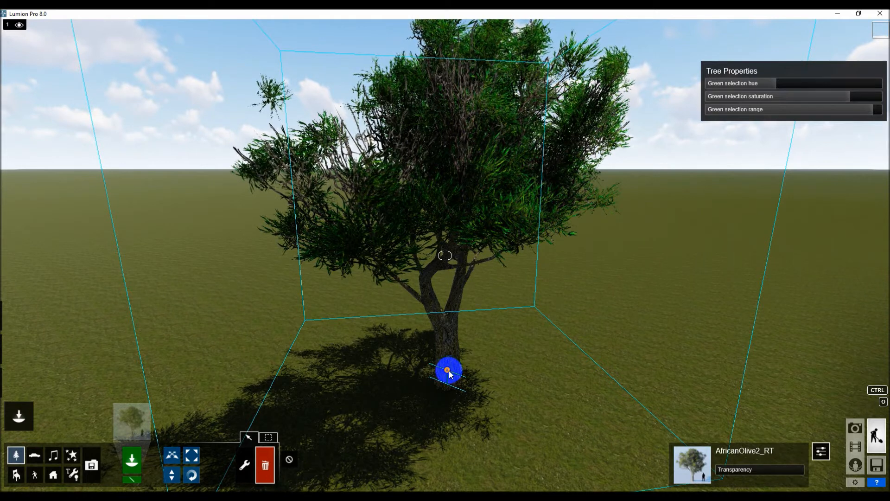
{"action": "left_click", "coordinate": [448, 370]}
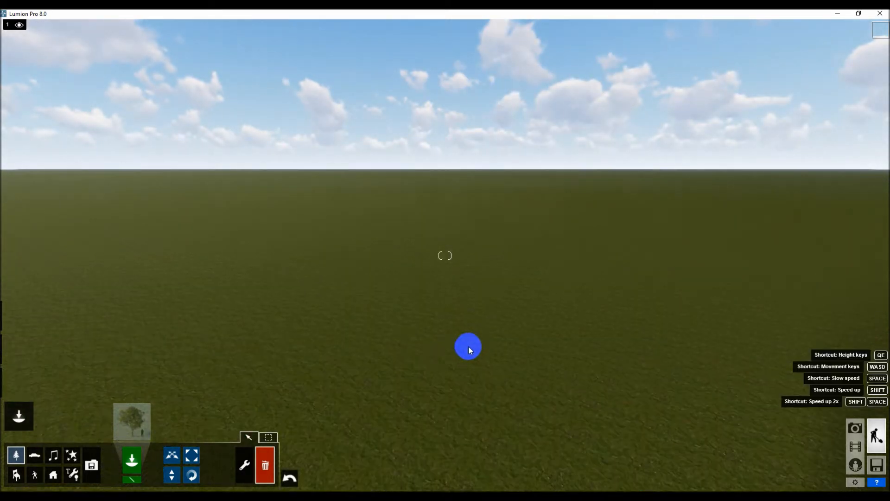
{"action": "right_click_drag", "start_coordinate": [354, 392], "coordinate": [290, 454]}
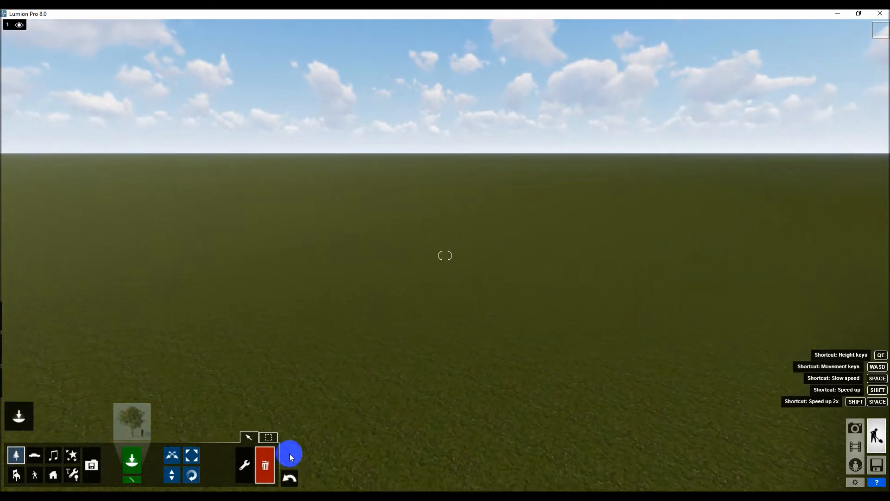
{"action": "left_click", "coordinate": [290, 480]}
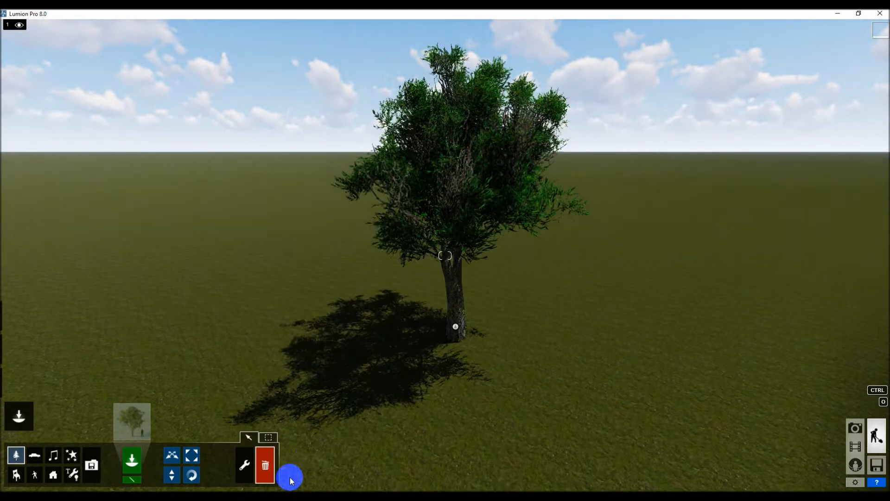
- Remove the restored olive tree from the scene and open the Nature Library in move mode
{"action": "left_click", "coordinate": [456, 330]}
{"action": "left_click", "coordinate": [249, 437]}
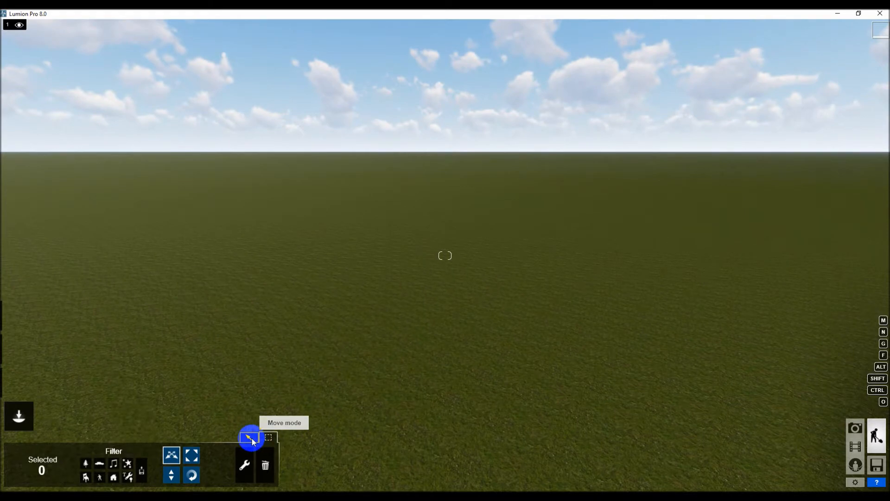
{"action": "left_click", "coordinate": [250, 438]}
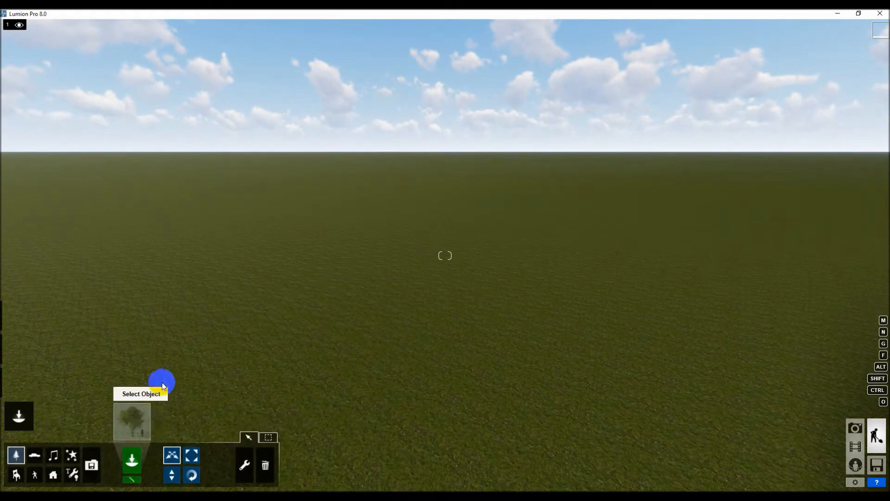
{"action": "left_click", "coordinate": [162, 384]}
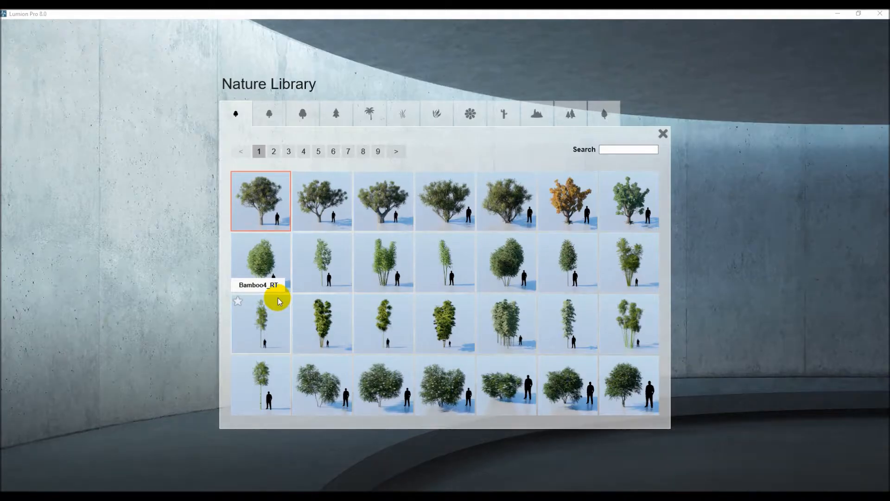
- Browse the Nature Library categories from broadleaf trees and conifers through palms, plants, cacti, rocks and clusters to leaves
{"action": "left_click", "coordinate": [285, 113]}
{"action": "left_click", "coordinate": [301, 112]}
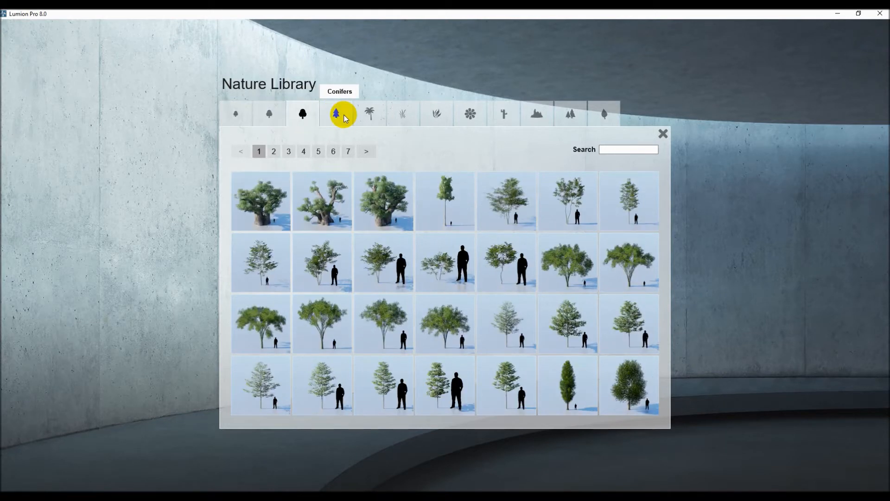
{"action": "left_click", "coordinate": [342, 114]}
{"action": "left_click", "coordinate": [379, 116]}
{"action": "left_click", "coordinate": [408, 115]}
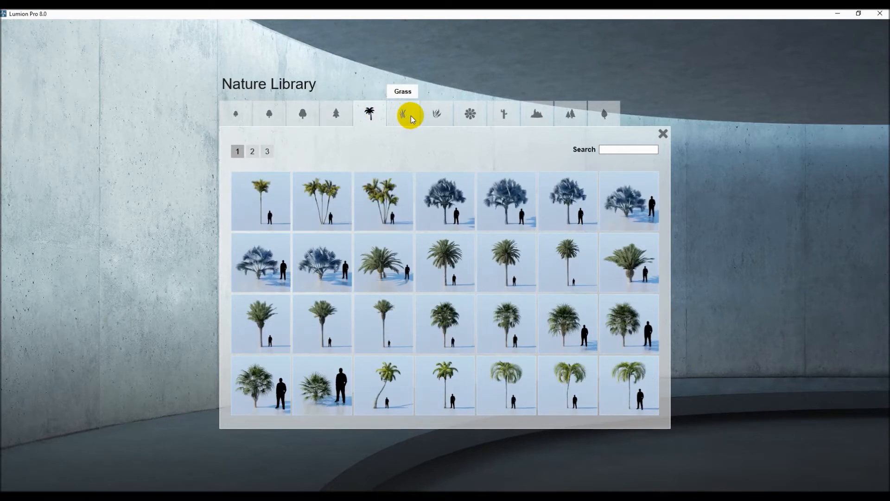
{"action": "left_click", "coordinate": [442, 117]}
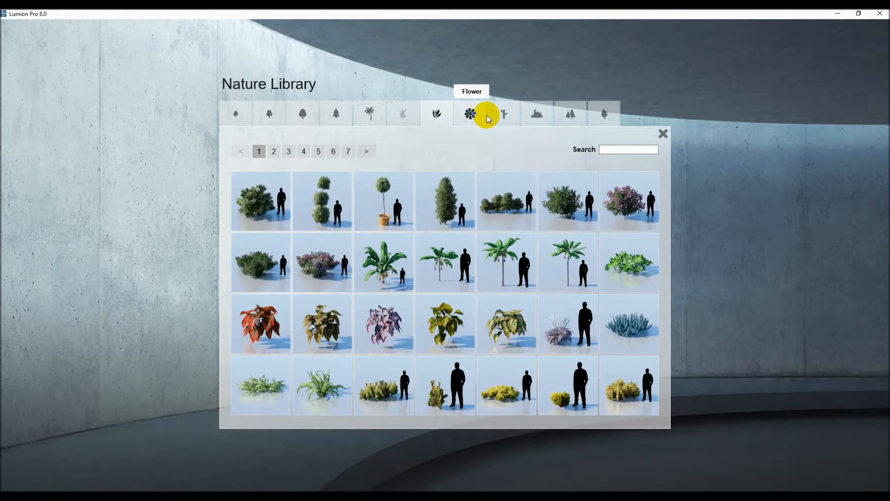
{"action": "left_click", "coordinate": [502, 115]}
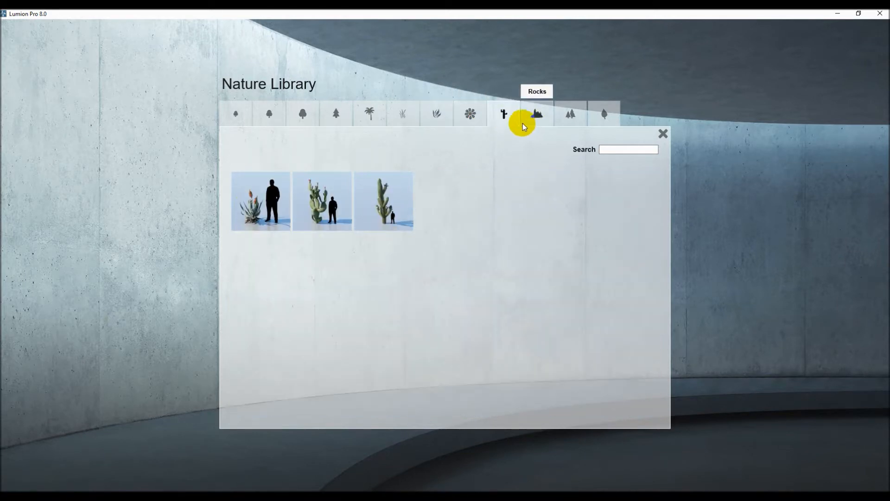
{"action": "left_click", "coordinate": [545, 115]}
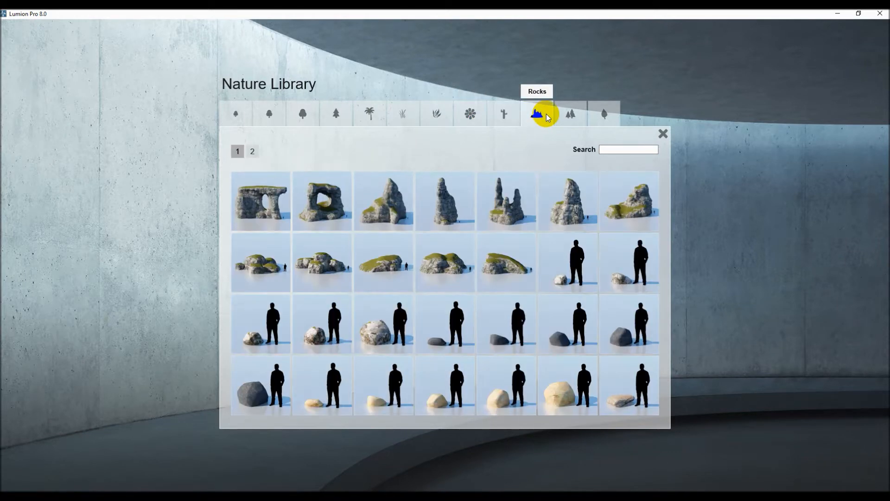
{"action": "left_click", "coordinate": [570, 116]}
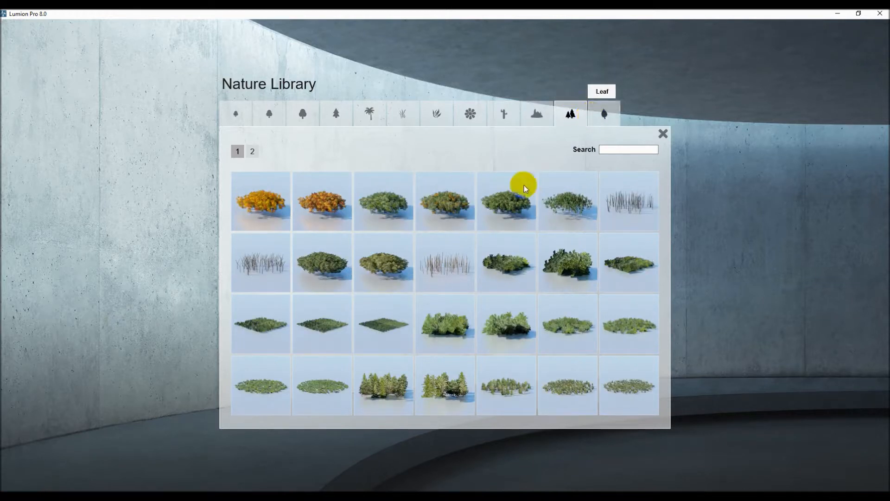
{"action": "left_click", "coordinate": [600, 116]}
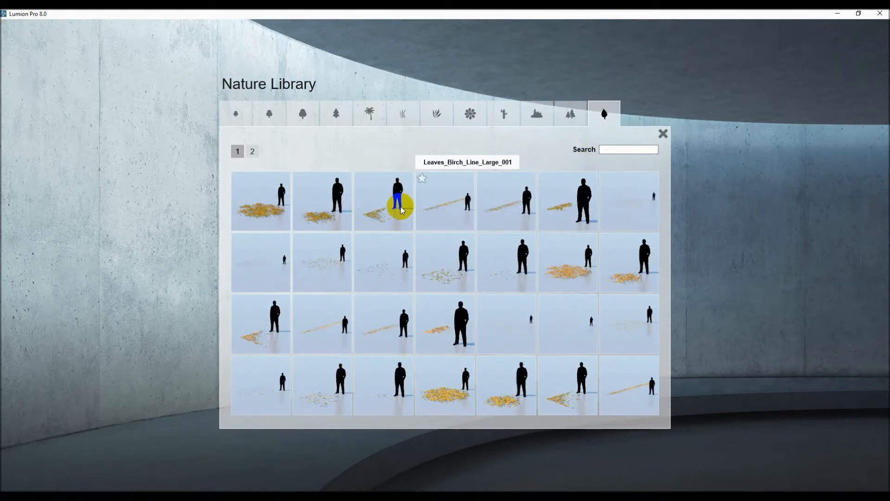
- Place a round patch of yellow fallen leaves on the grass, view it up close and delete it
{"action": "left_click", "coordinate": [451, 394]}
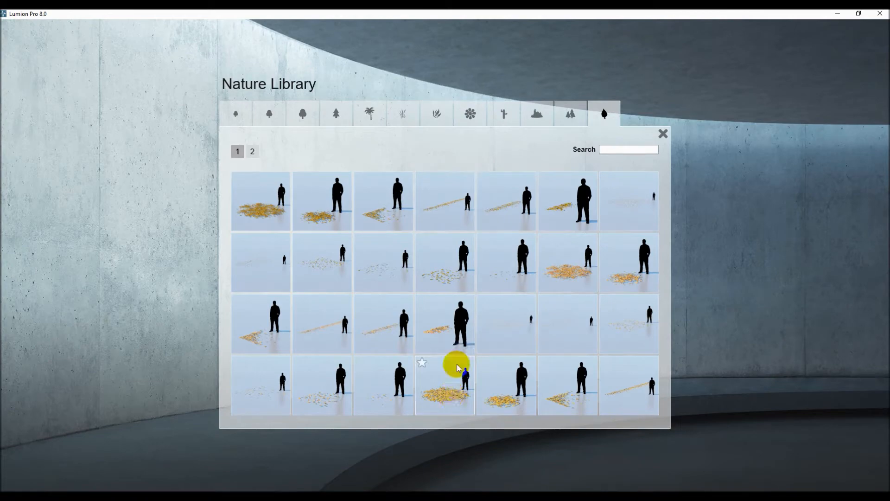
{"action": "left_click", "coordinate": [456, 311]}
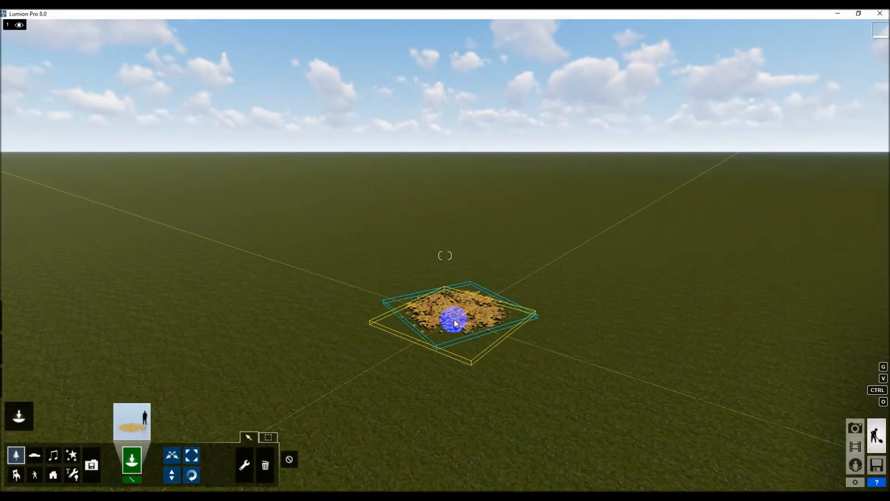
{"action": "scroll", "coordinate": [453, 320], "scroll_direction": "up", "scroll_amount": 3}
{"action": "scroll", "coordinate": [431, 269], "scroll_direction": "down", "scroll_amount": 1}
{"action": "right_click_drag", "start_coordinate": [407, 218], "coordinate": [413, 240]}
{"action": "scroll", "coordinate": [455, 234], "scroll_direction": "up", "scroll_amount": 4}
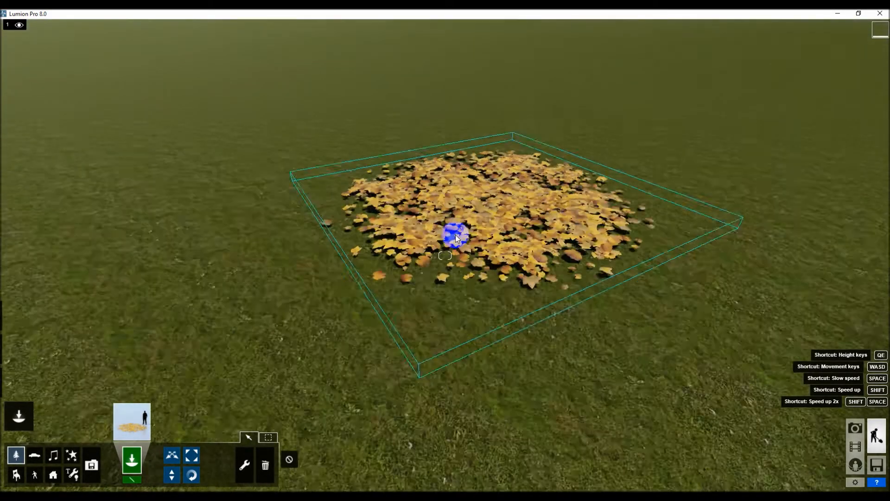
{"action": "scroll", "coordinate": [426, 264], "scroll_direction": "down", "scroll_amount": 1}
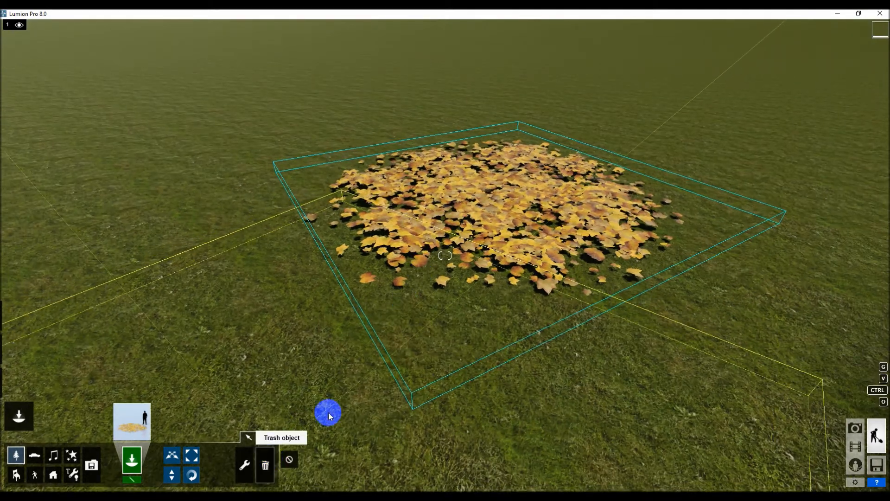
{"action": "left_click", "coordinate": [265, 463]}
{"action": "left_click", "coordinate": [490, 195]}
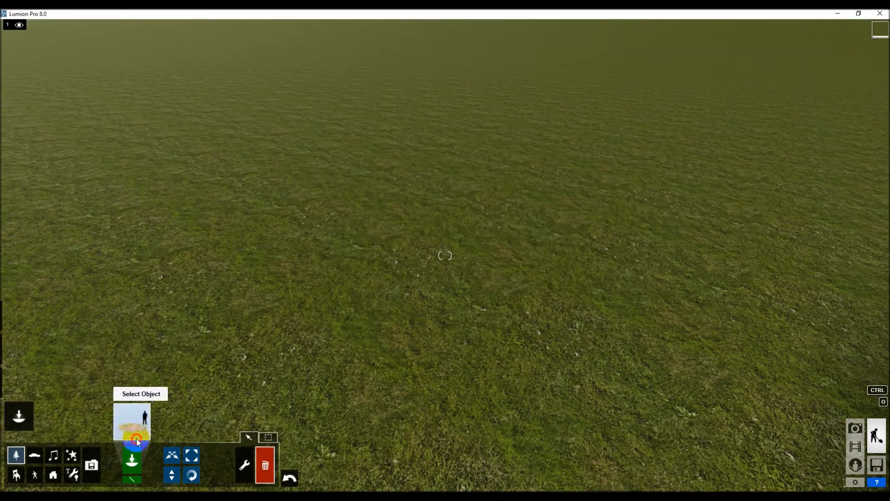
- Choose CanaryIslandDatePalm_003 from the palm category of the Nature Library as the object to place
{"action": "left_click", "coordinate": [137, 439]}
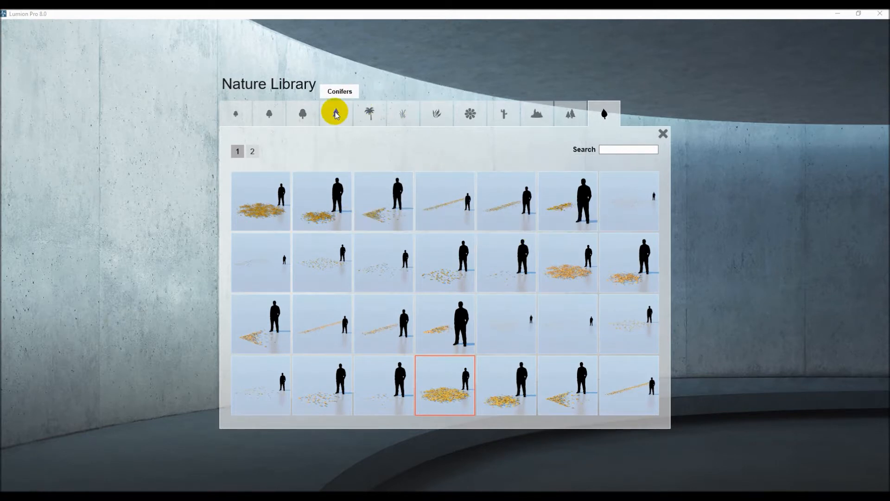
{"action": "left_click", "coordinate": [371, 116]}
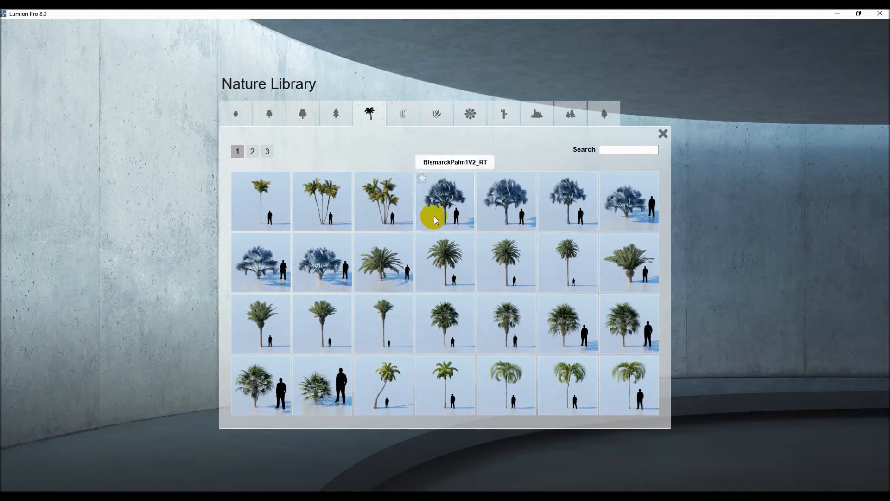
{"action": "left_click", "coordinate": [419, 237]}
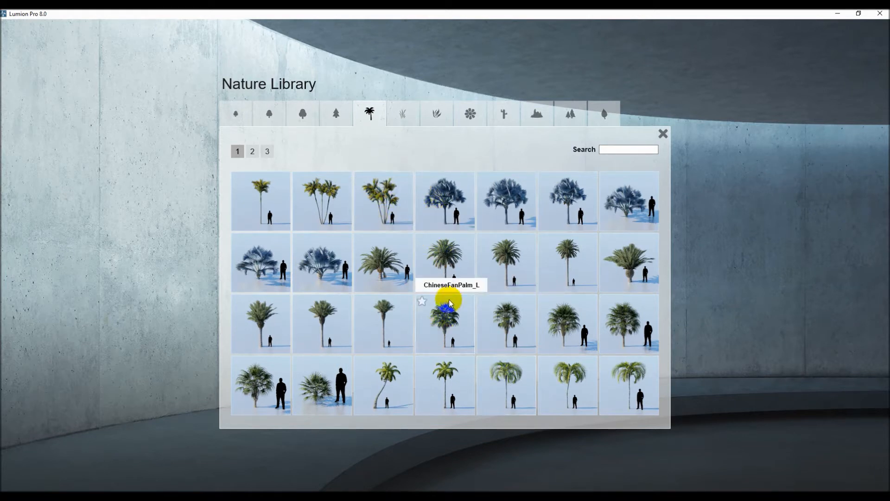
{"action": "left_click", "coordinate": [502, 262]}
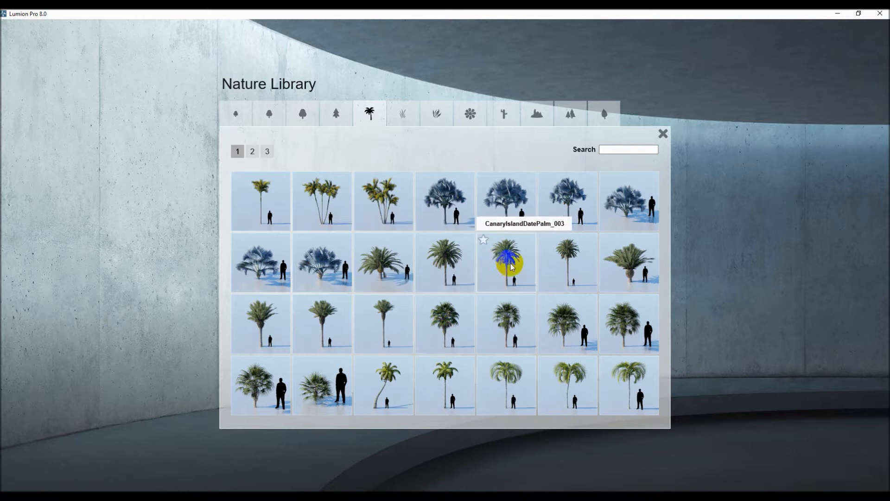
{"action": "left_click", "coordinate": [511, 262]}
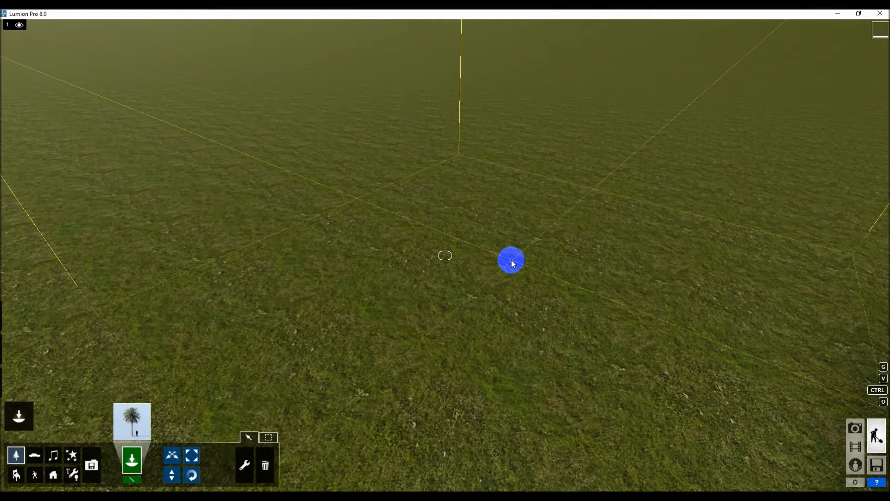
- Lay out a row of the date palms with mass placement along a diagonal line across the grass
{"action": "scroll", "coordinate": [512, 260], "scroll_direction": "down", "scroll_amount": 2}
{"action": "scroll", "coordinate": [436, 250], "scroll_direction": "down", "scroll_amount": 2}
{"action": "scroll", "coordinate": [436, 251], "scroll_direction": "down", "scroll_amount": 2}
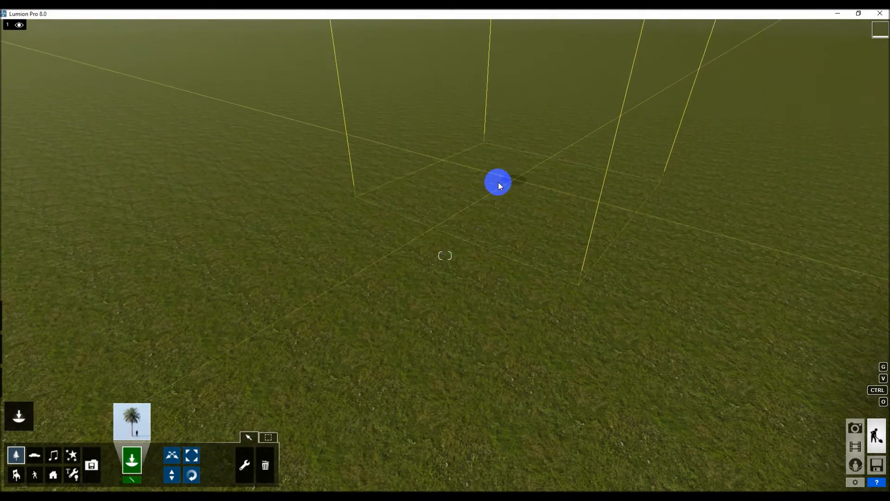
{"action": "right_click_drag", "start_coordinate": [411, 252], "coordinate": [413, 241]}
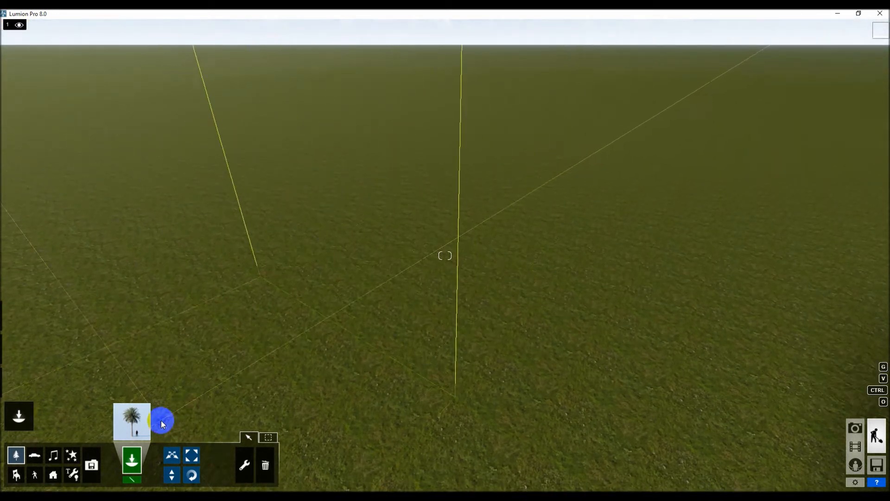
{"action": "left_click", "coordinate": [132, 482]}
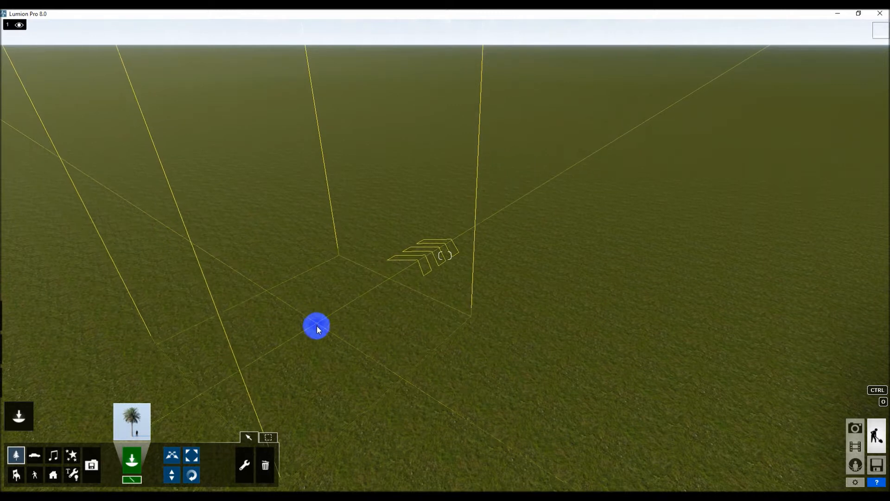
{"action": "left_click", "coordinate": [316, 330]}
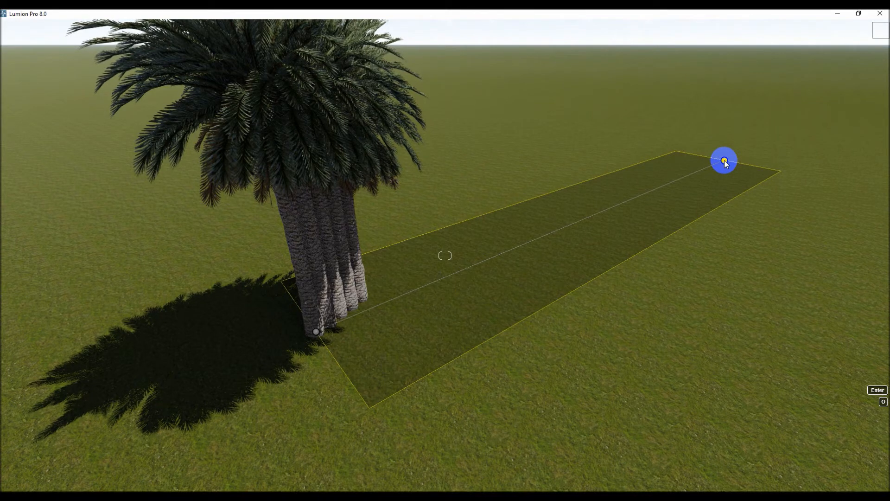
{"action": "left_click", "coordinate": [725, 161]}
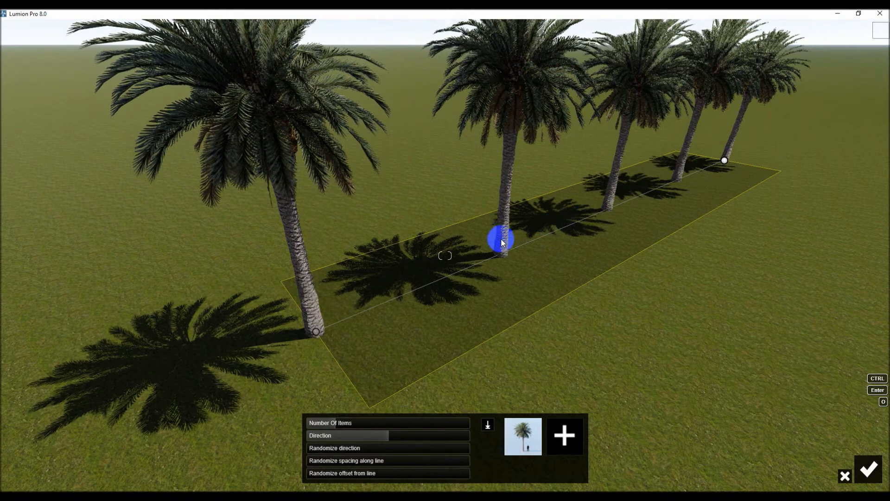
- Raise the row to eight palms, randomize direction to 0.7, vary the spacing slightly and randomize the offset from the line strongly
{"action": "right_click_drag", "start_coordinate": [490, 248], "coordinate": [488, 249]}
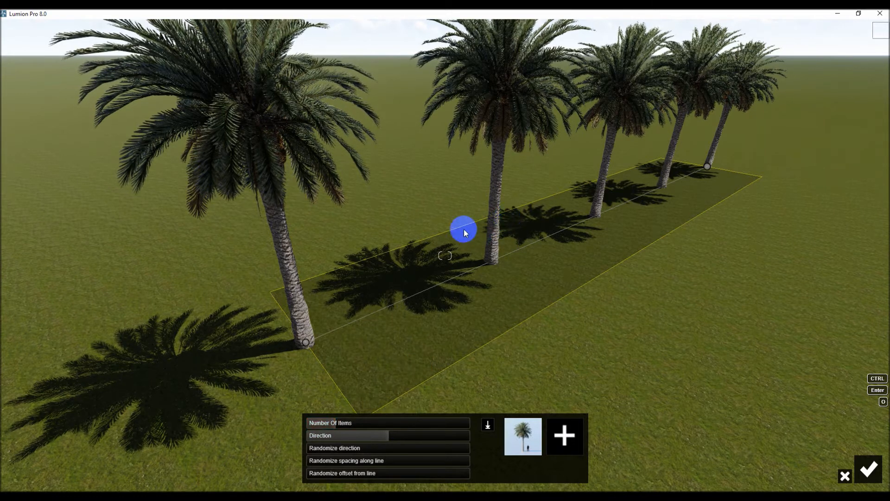
{"action": "right_click_drag", "start_coordinate": [417, 269], "coordinate": [415, 258]}
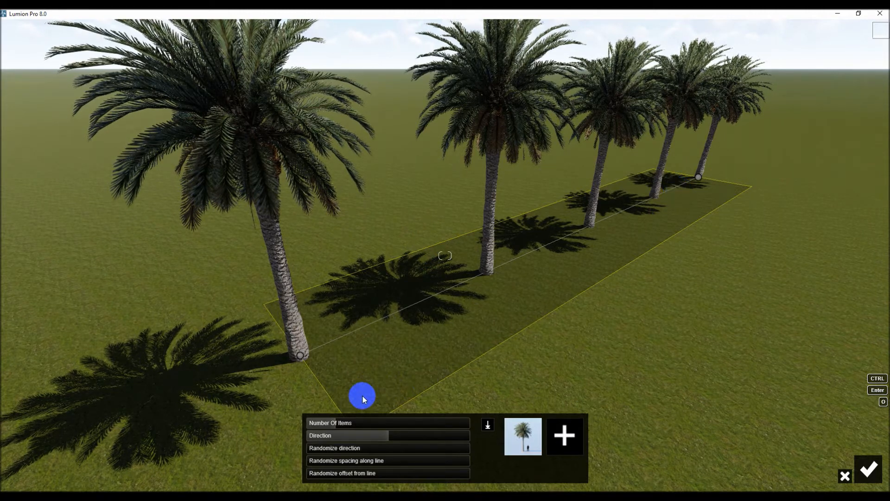
{"action": "mouse_move", "coordinate": [347, 423]}
{"action": "left_mouse_down"}
{"action": "mouse_move", "coordinate": [391, 440]}
{"action": "mouse_move", "coordinate": [423, 438]}
{"action": "mouse_move", "coordinate": [367, 439]}
{"action": "mouse_move", "coordinate": [348, 423]}
{"action": "left_mouse_up"}
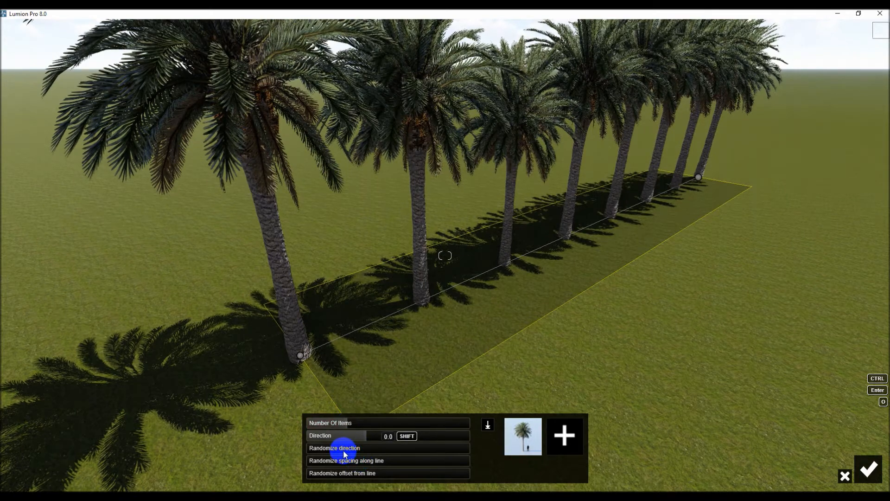
{"action": "left_click_drag", "start_coordinate": [343, 451], "coordinate": [423, 480]}
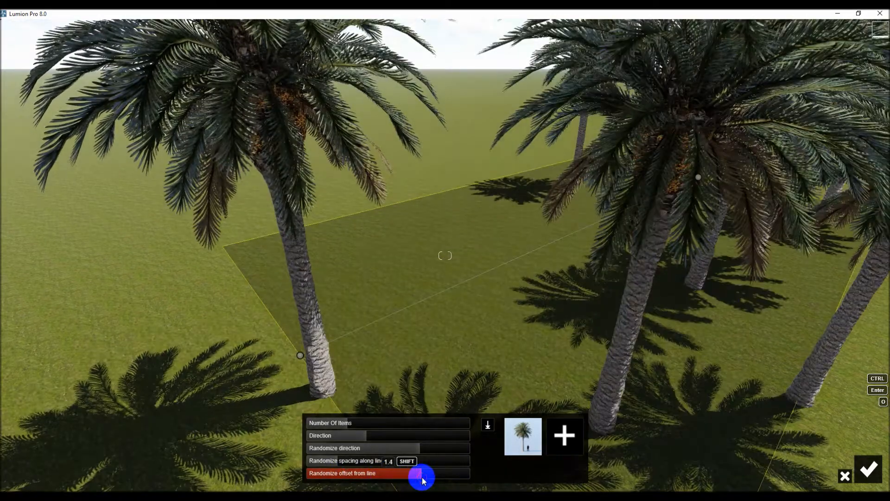
{"action": "right_click_drag", "start_coordinate": [304, 292], "coordinate": [276, 246]}
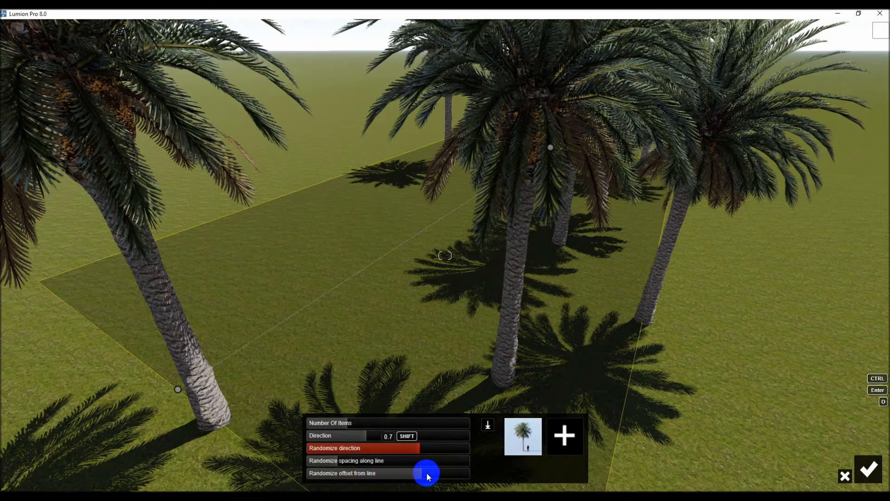
{"action": "mouse_move", "coordinate": [430, 477]}
{"action": "left_mouse_down"}
{"action": "mouse_move", "coordinate": [446, 473]}
{"action": "mouse_move", "coordinate": [371, 465]}
{"action": "mouse_move", "coordinate": [440, 472]}
{"action": "left_mouse_up"}
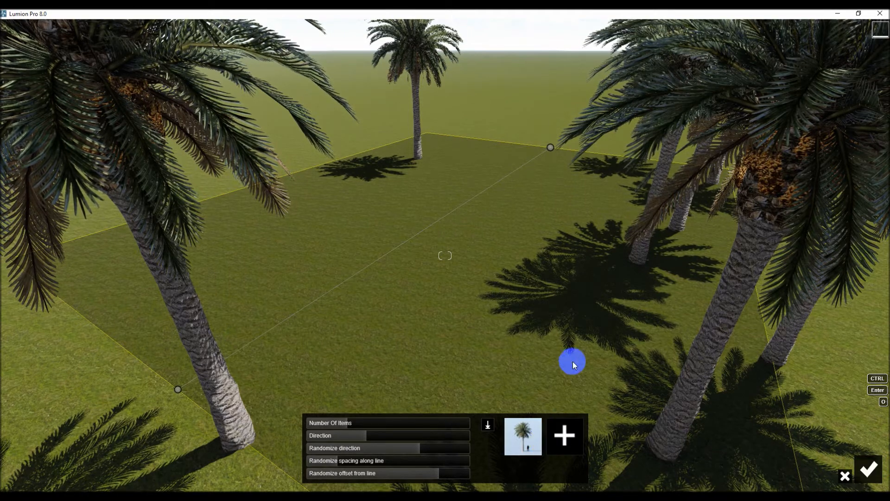
- Add a dense, dark green broadleaf tree from the Nature Library as a second species in the palm mass placement
{"action": "right_click_drag", "start_coordinate": [537, 325], "coordinate": [531, 331]}
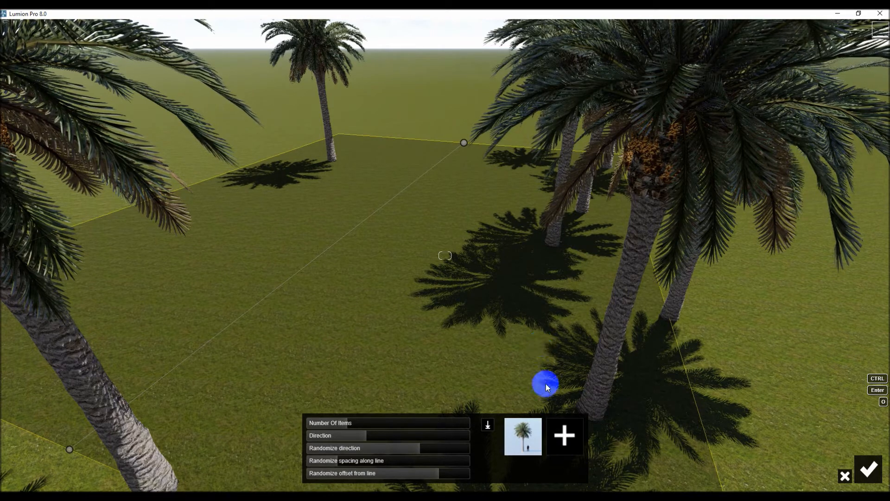
{"action": "left_click", "coordinate": [570, 432]}
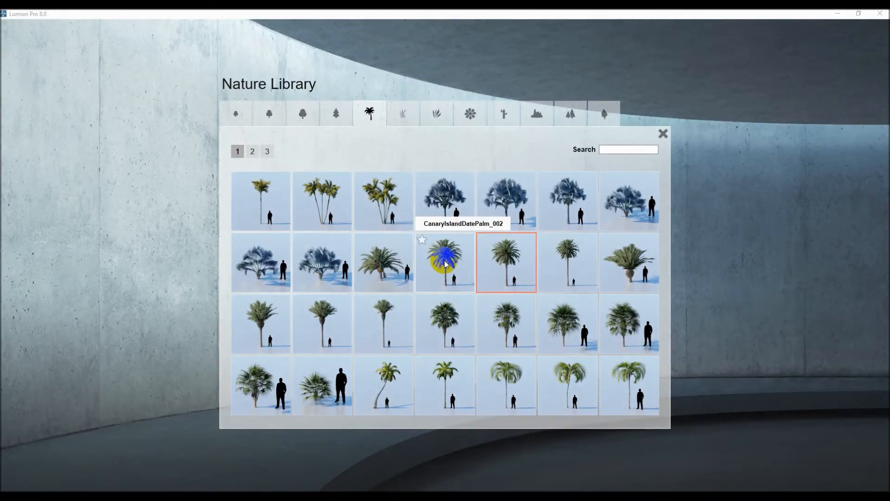
{"action": "left_click", "coordinate": [308, 115]}
{"action": "left_click", "coordinate": [274, 119]}
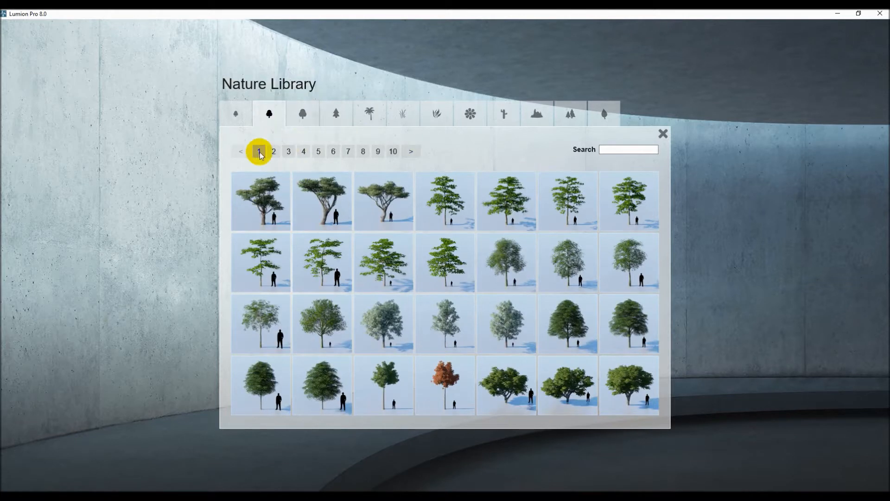
{"action": "left_click", "coordinate": [324, 383]}
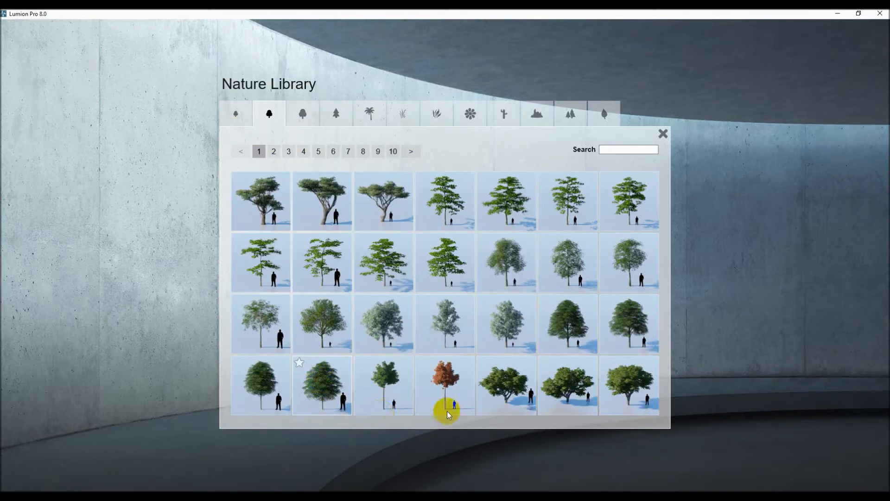
{"action": "scroll", "coordinate": [434, 276], "scroll_direction": "down", "scroll_amount": 4}
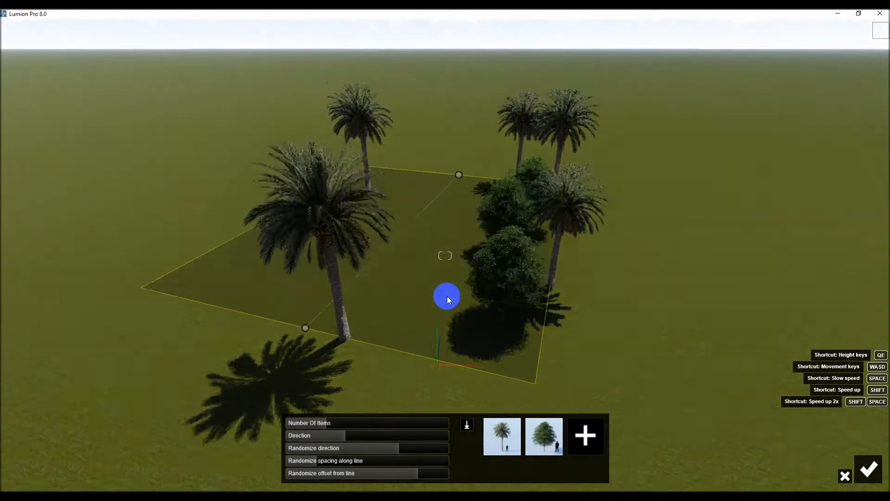
{"action": "scroll", "coordinate": [515, 269], "scroll_direction": "up", "scroll_amount": 4}
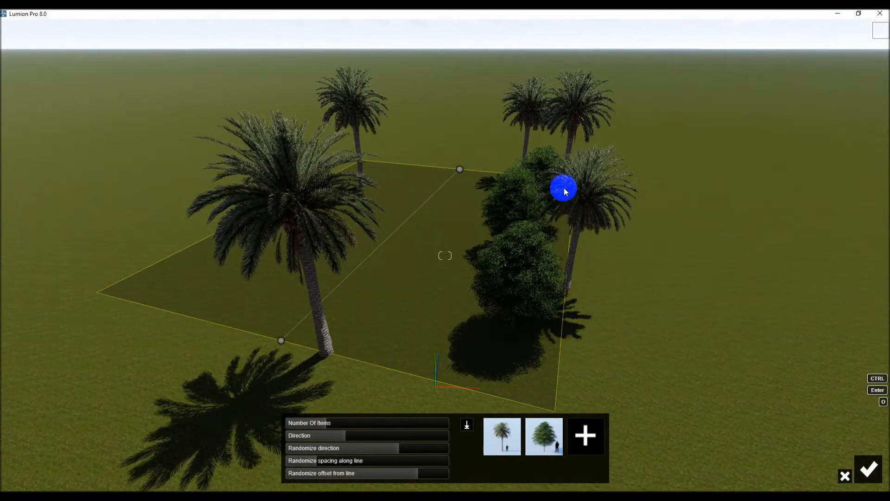
{"action": "scroll", "coordinate": [563, 250], "scroll_direction": "up", "scroll_amount": 2}
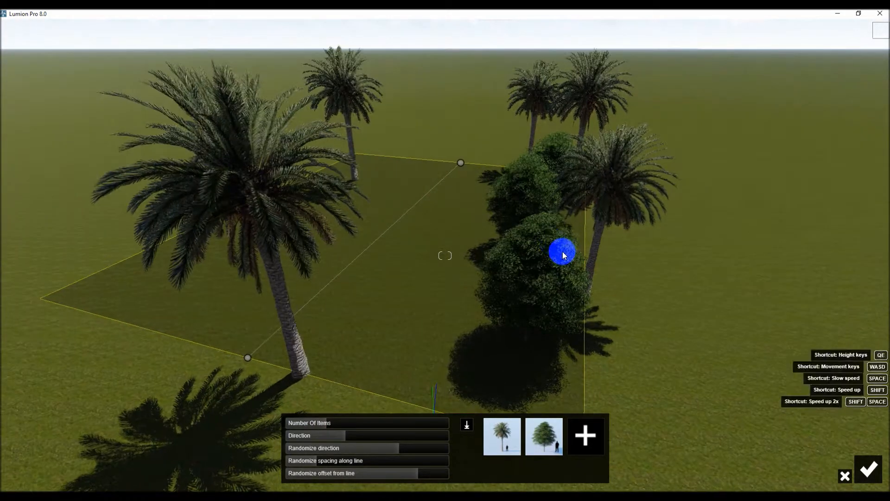
- Raise the number of items in the mixed palm and broadleaf mass placement to 55
{"action": "left_click_drag", "start_coordinate": [349, 425], "coordinate": [381, 425]}
{"action": "scroll", "coordinate": [437, 250], "scroll_direction": "down", "scroll_amount": 3}
{"action": "right_click_drag", "start_coordinate": [421, 253], "coordinate": [400, 293]}
{"action": "scroll", "coordinate": [402, 293], "scroll_direction": "down", "scroll_amount": 2}
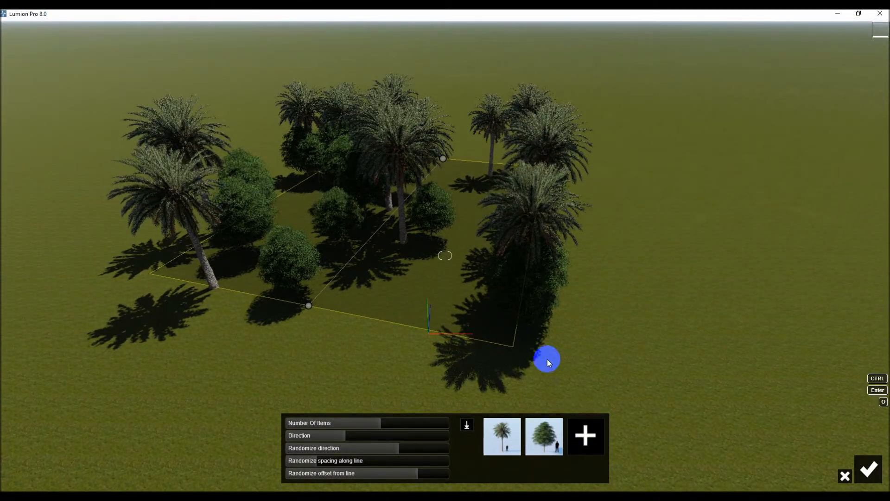
{"action": "left_click_drag", "start_coordinate": [397, 430], "coordinate": [408, 429]}
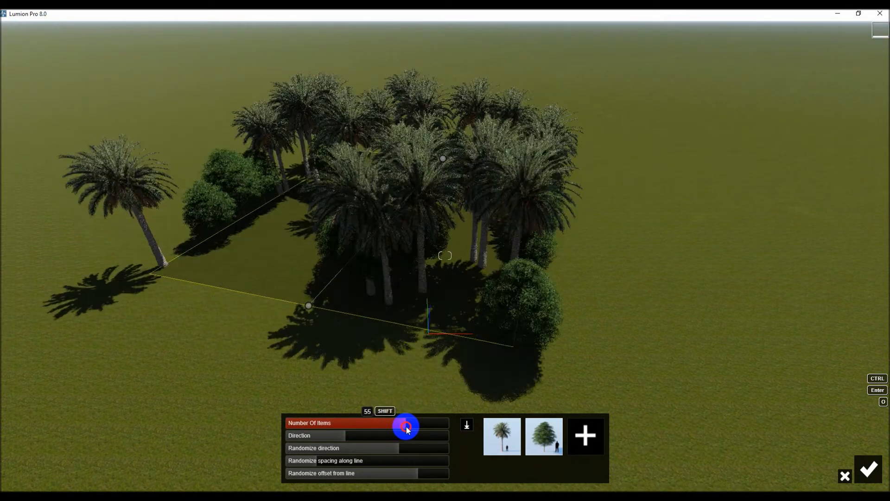
- Reduce the number of items to just under half of its range and accept the mixed palm and broadleaf mass placement
{"action": "left_click_drag", "start_coordinate": [449, 423], "coordinate": [361, 422], "text": "shift"}
{"action": "key", "text": "w"}
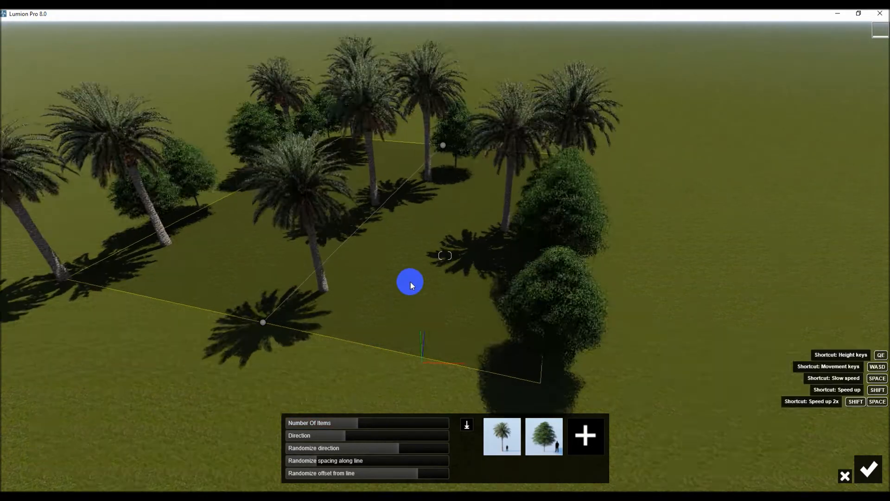
{"action": "right_click_drag", "start_coordinate": [419, 295], "coordinate": [501, 315]}
{"action": "key", "text": "w"}
{"action": "key", "text": "s"}
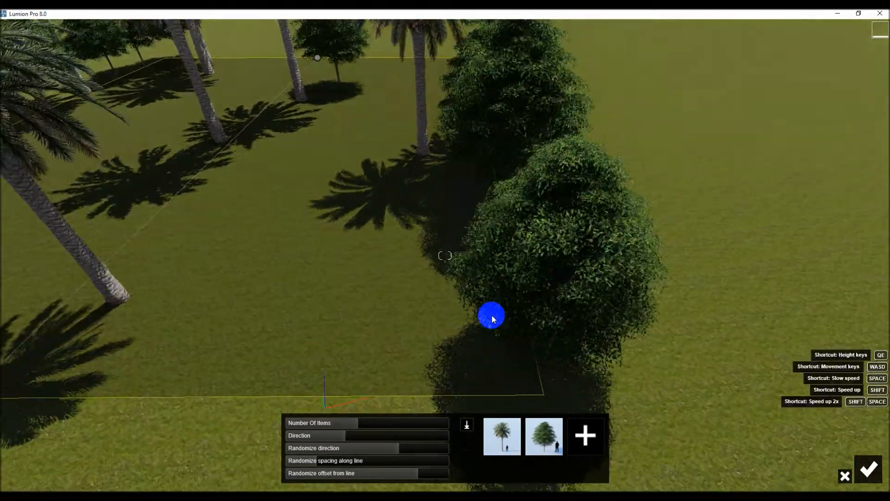
{"action": "key", "text": "s"}
{"action": "right_click_drag", "start_coordinate": [491, 319], "coordinate": [432, 282]}
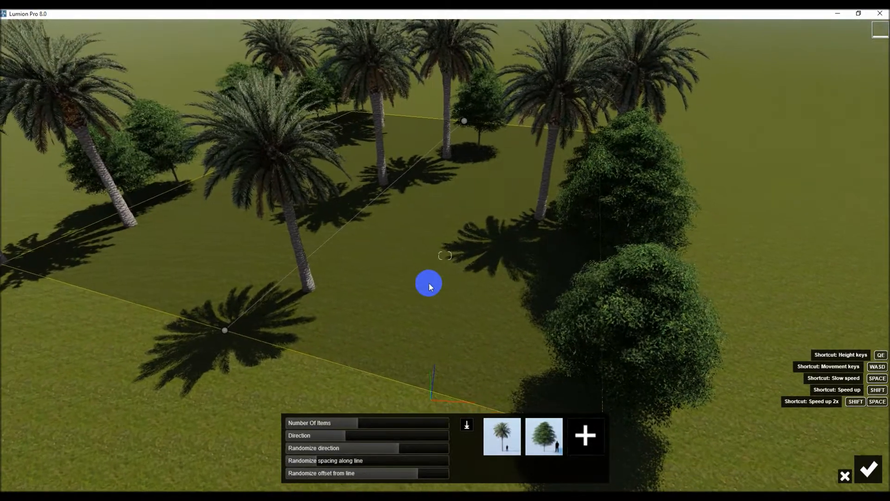
{"action": "left_click", "coordinate": [866, 471]}
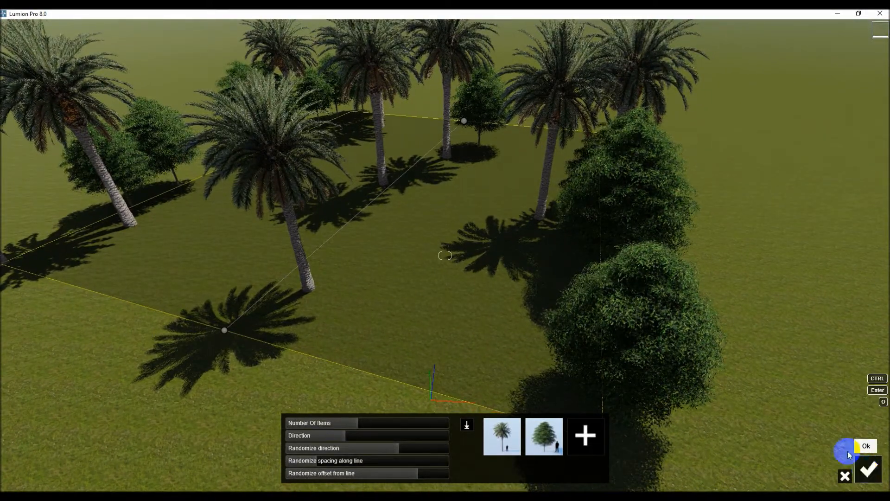
{"action": "right_click_drag", "start_coordinate": [536, 294], "coordinate": [526, 325]}
{"action": "key", "text": "s"}
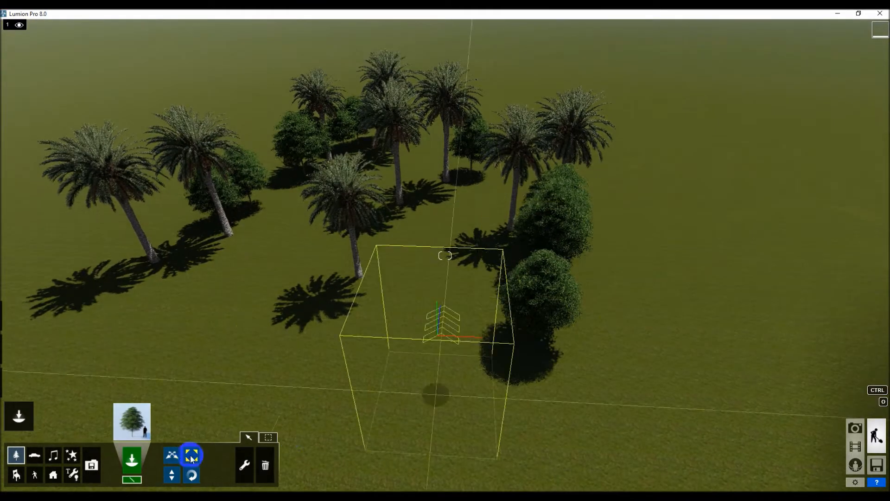
{"action": "left_click", "coordinate": [132, 477]}
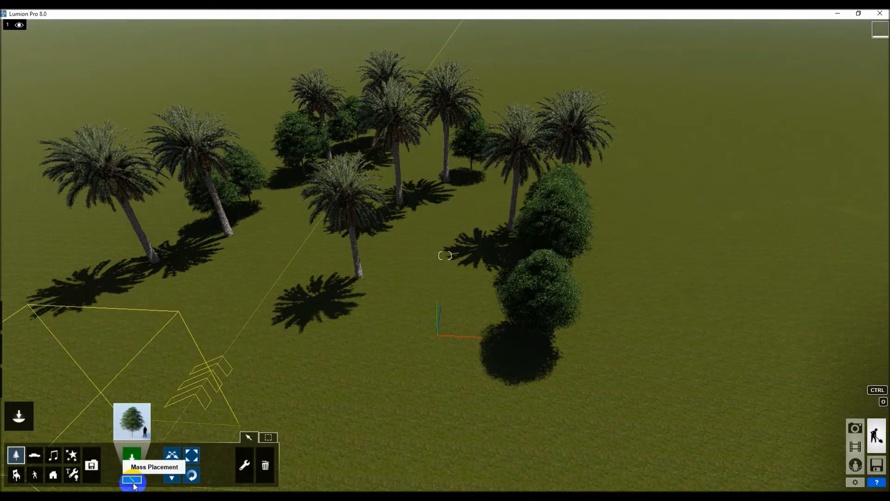
{"action": "left_click", "coordinate": [132, 480]}
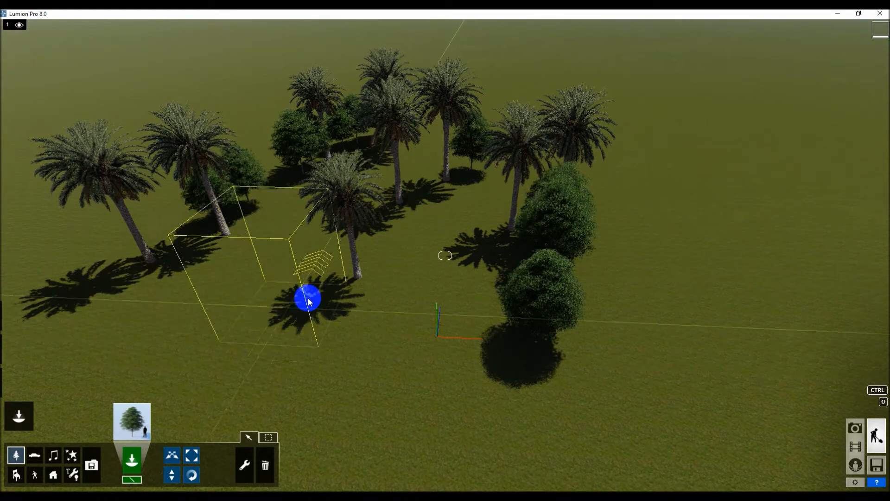
{"action": "scroll", "coordinate": [310, 299], "scroll_direction": "down", "scroll_amount": 2}
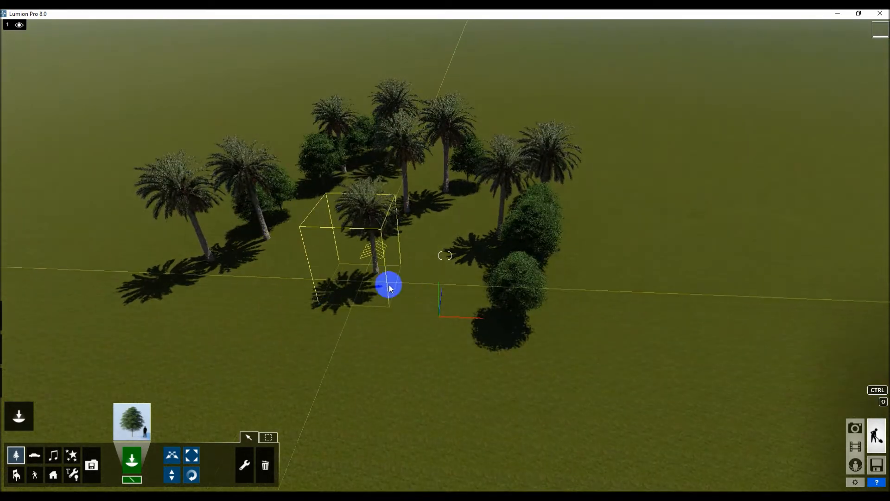